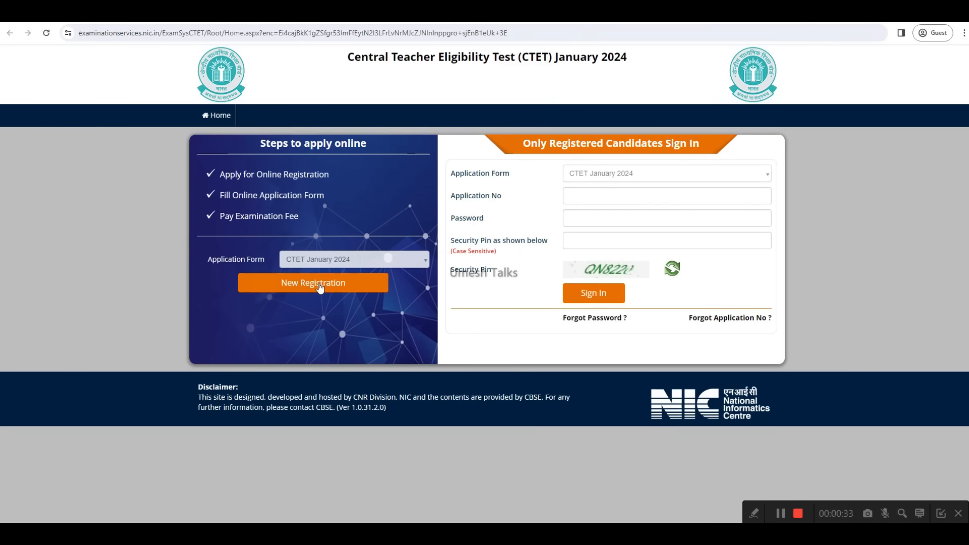
Step: Start a new CTET January 2024 registration, accept the instructions declaration and proceed to the registration form
click(316, 286)
scroll(415, 264, down, 1)
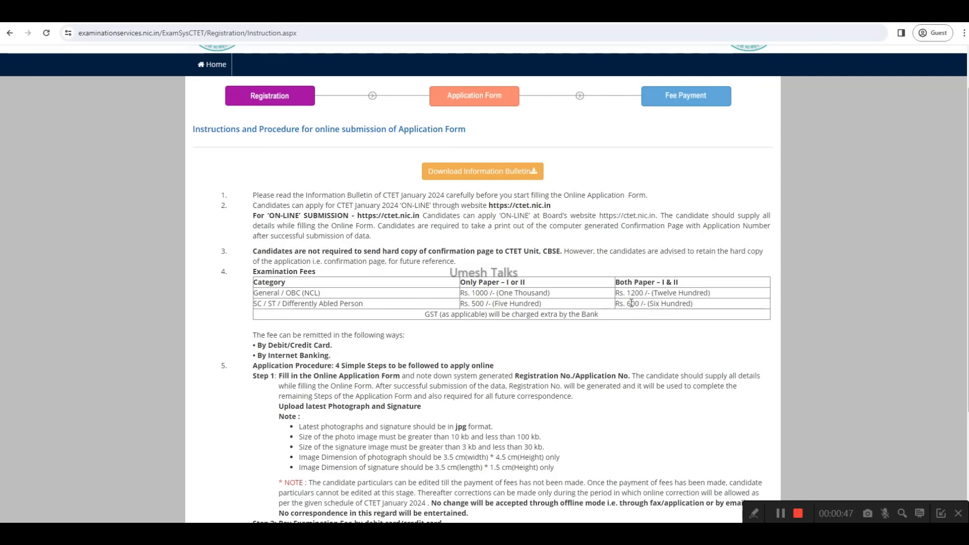
scroll(603, 328, down, 1)
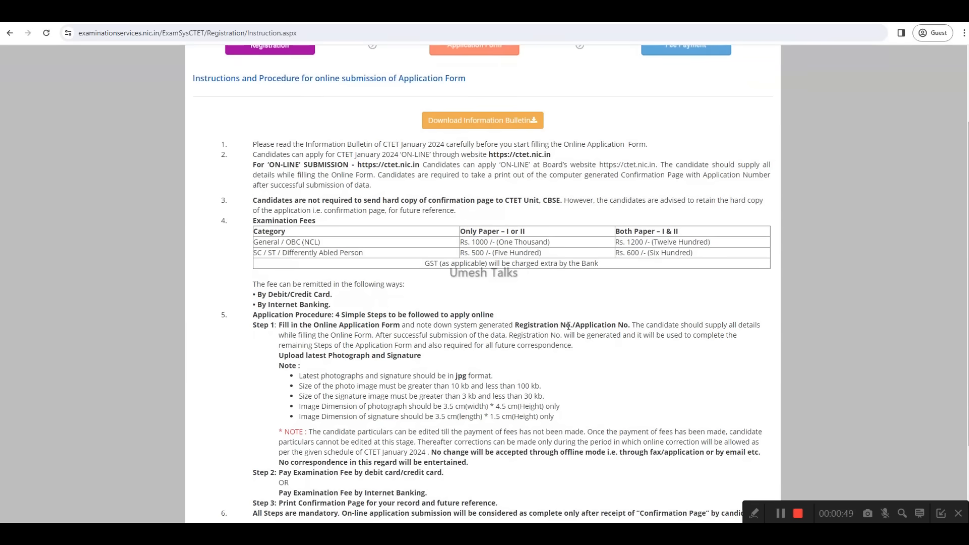
scroll(569, 325, down, 2)
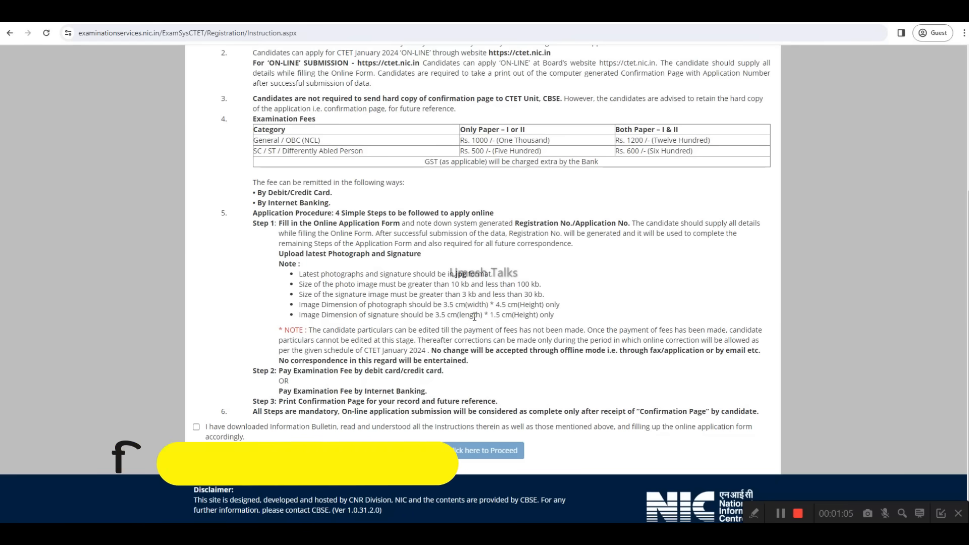
scroll(197, 434, down, 1)
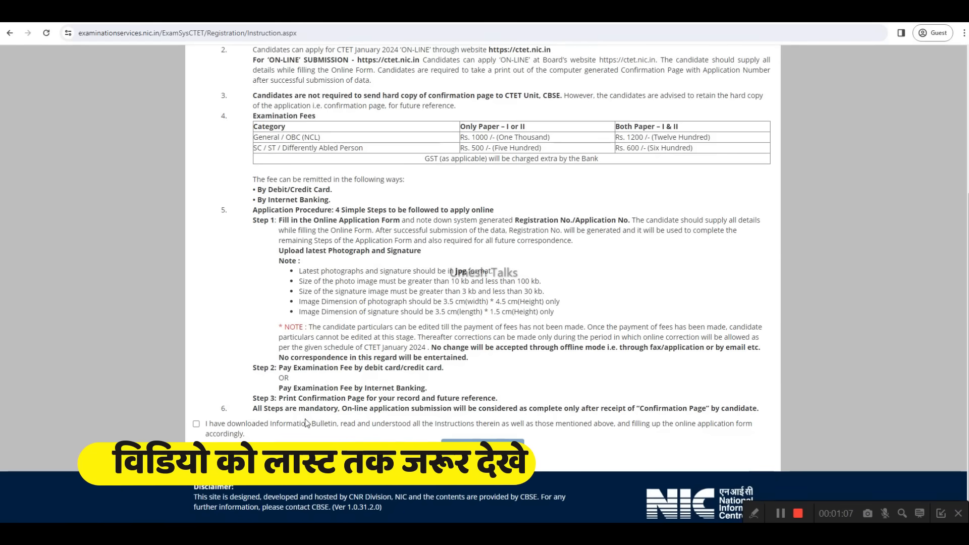
click(196, 424)
click(481, 449)
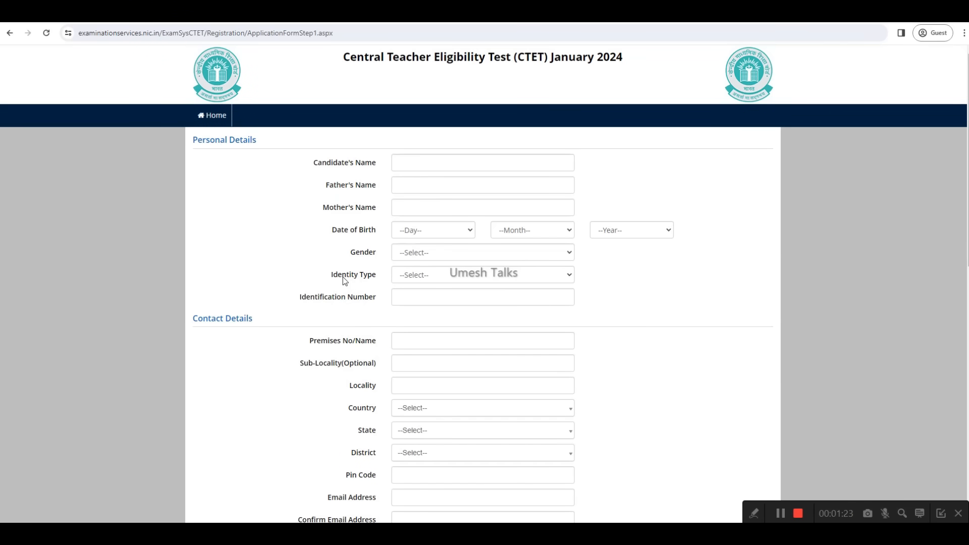
Step: Set the identity type in Personal Details to Any Other Valid Govt Identity with photograph
click(416, 273)
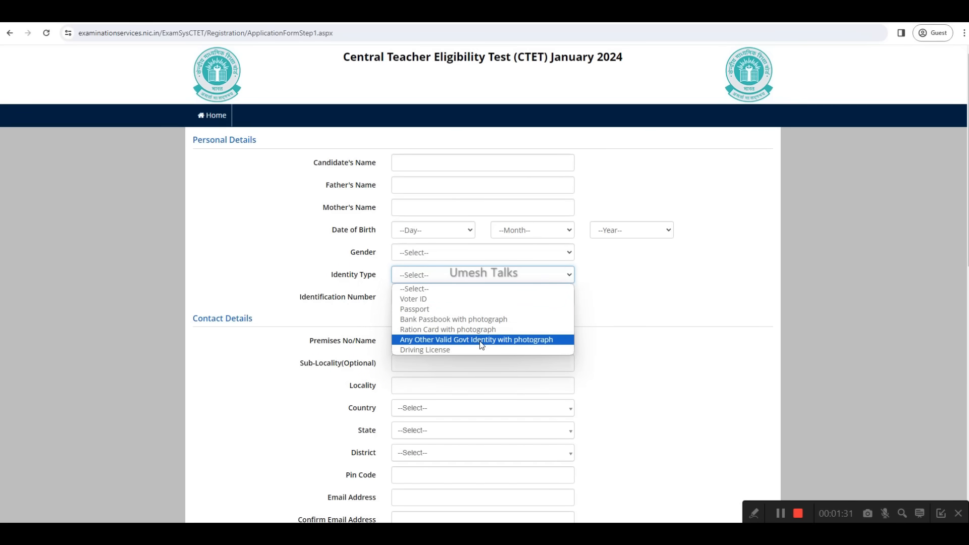
click(518, 341)
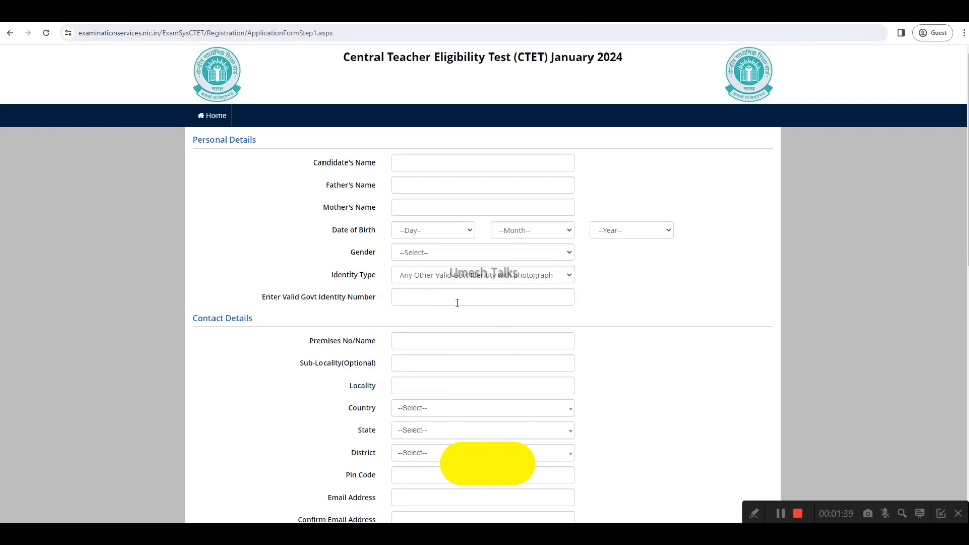
Step: Set the contact address country to India, the state to BIHAR and the district to GOPALGANJ
scroll(381, 307, down, 1)
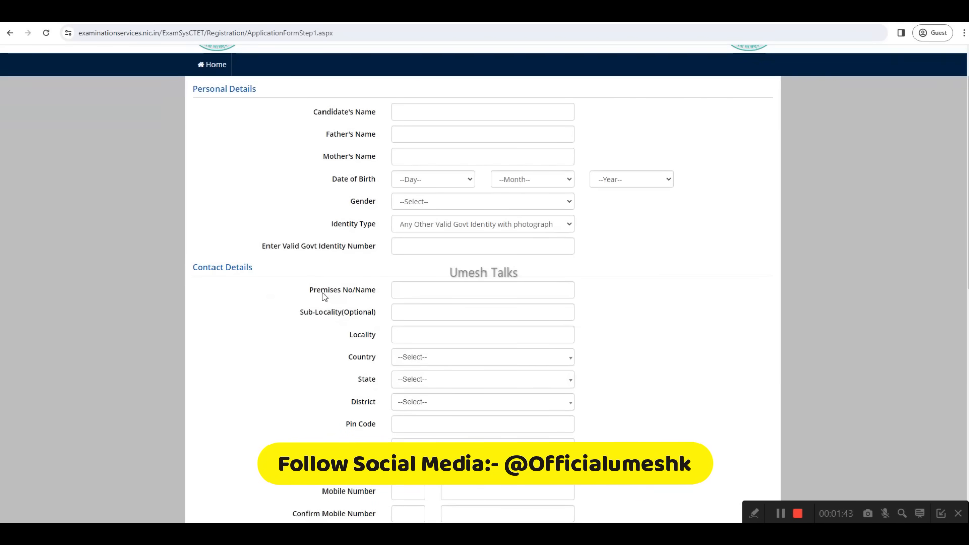
scroll(454, 293, down, 1)
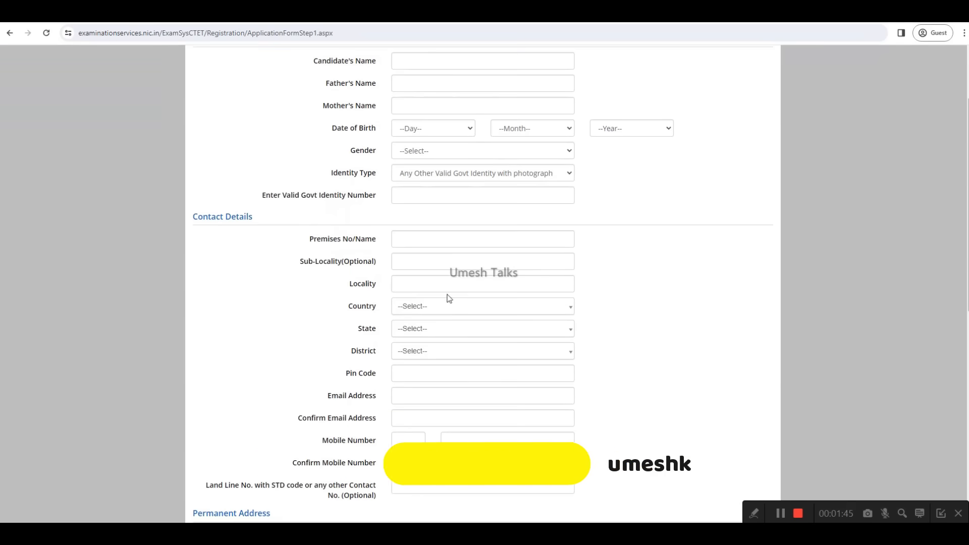
click(415, 307)
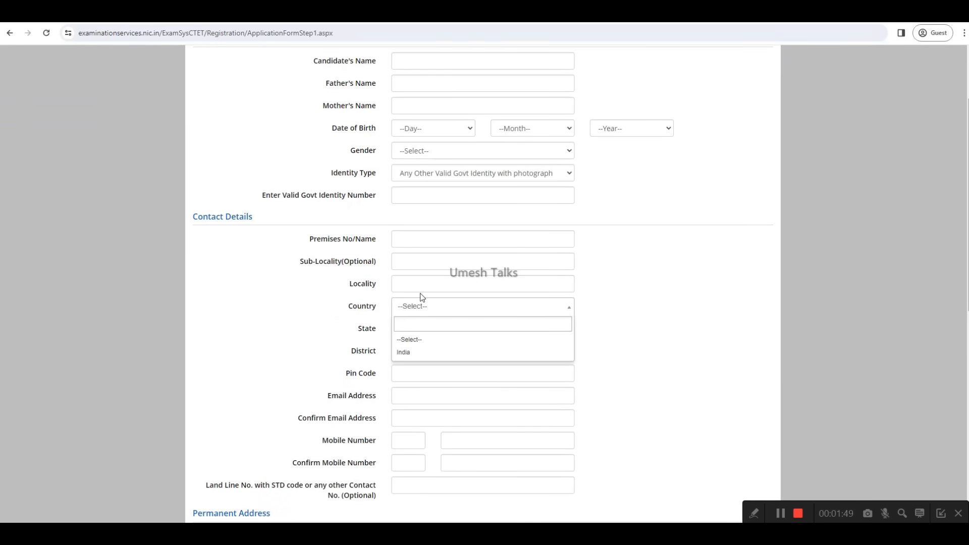
click(416, 353)
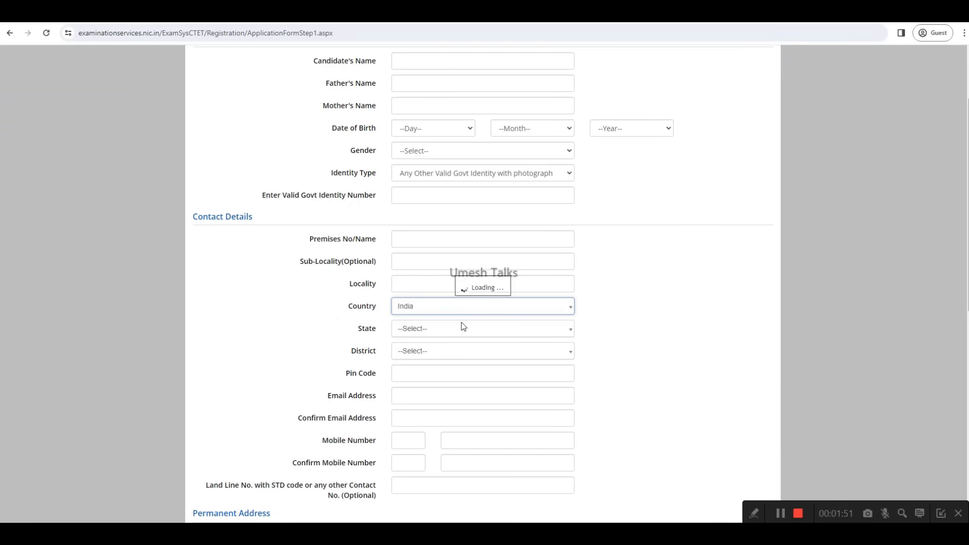
click(419, 328)
click(419, 425)
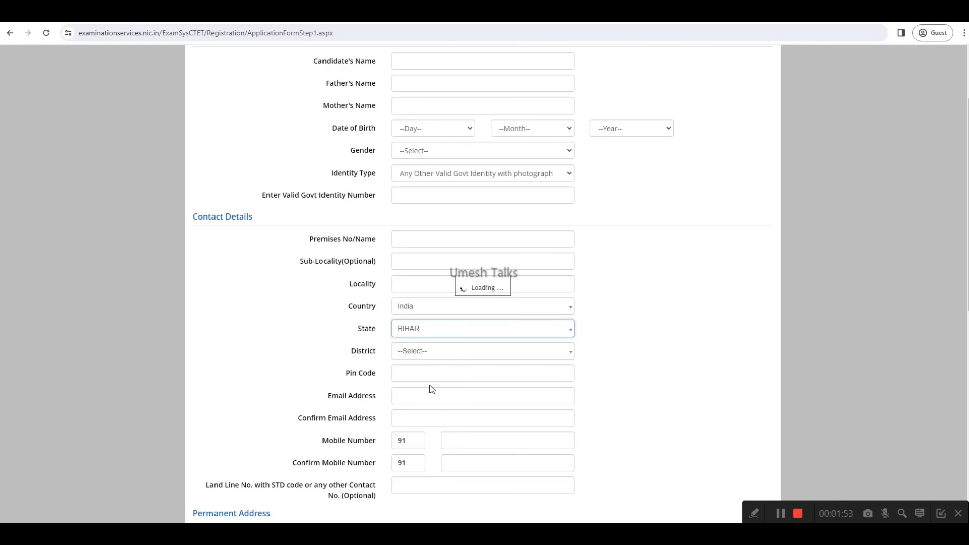
scroll(424, 309, down, 1)
click(424, 308)
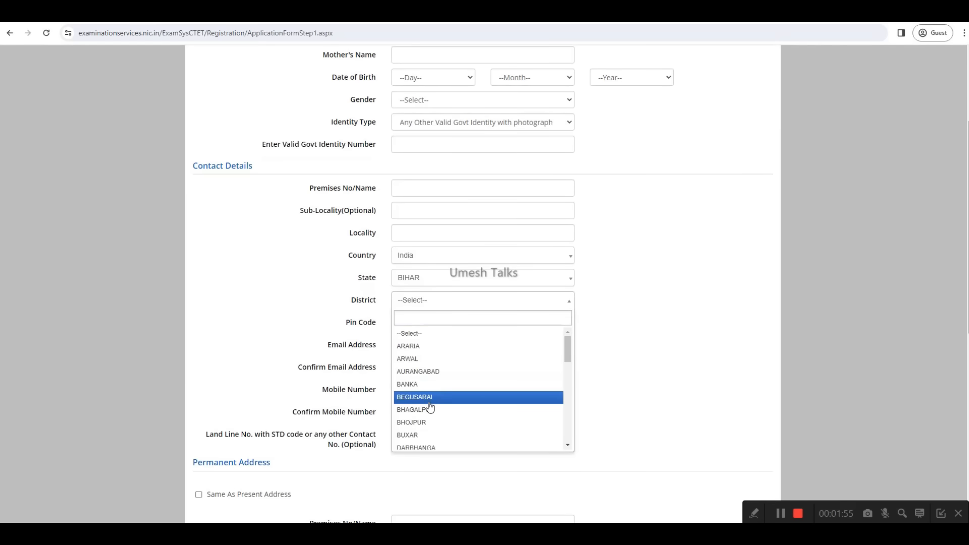
scroll(426, 394, down, 2)
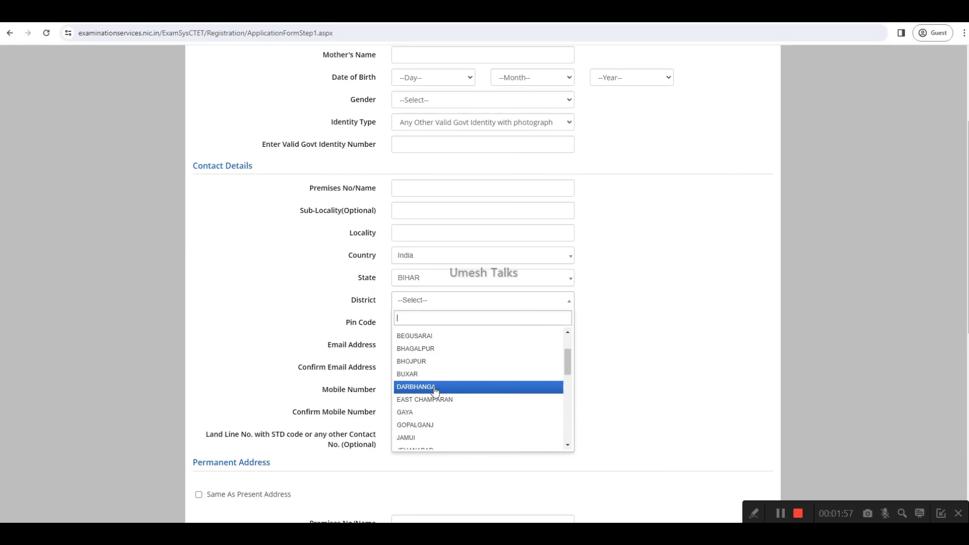
click(426, 426)
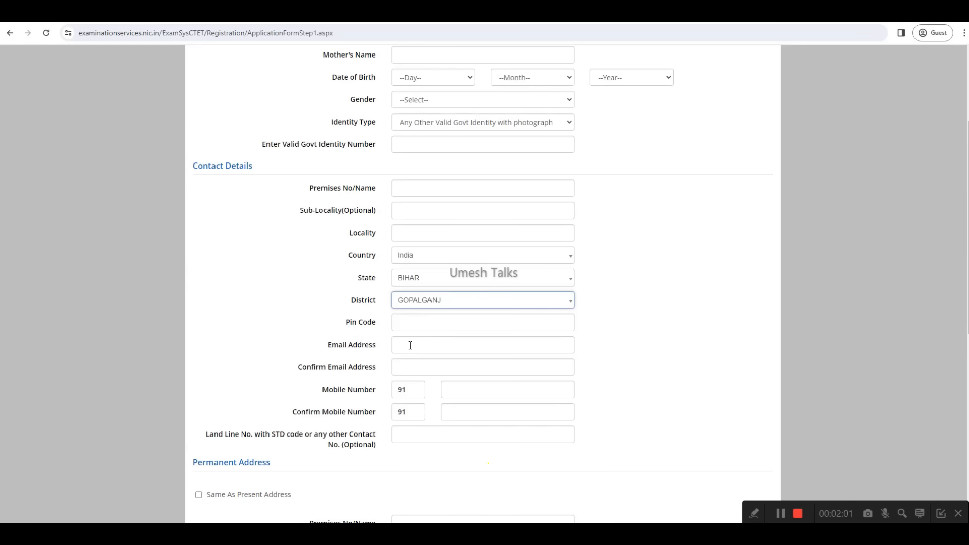
Step: Choose "Which is the website you rarely visit ?" as the account's security question
scroll(414, 359, down, 1)
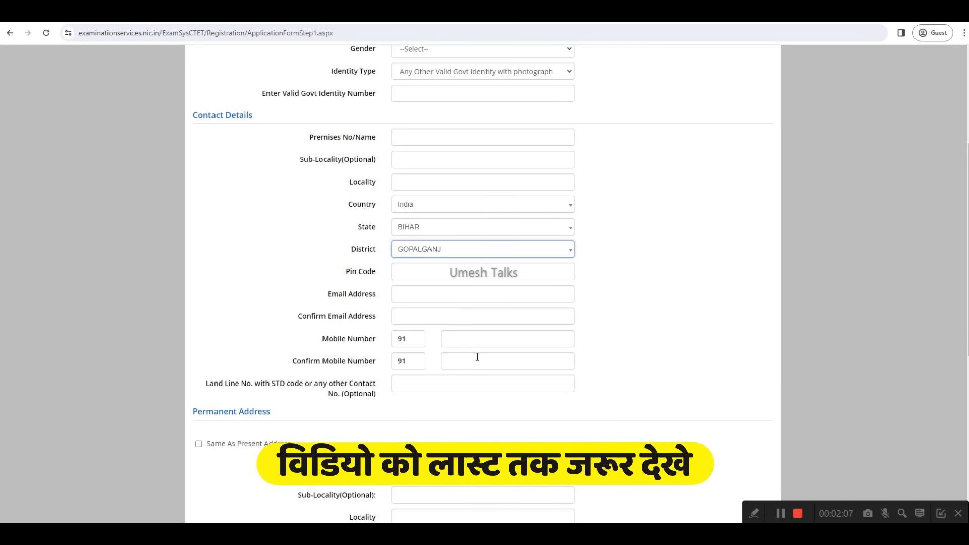
scroll(488, 339, down, 1)
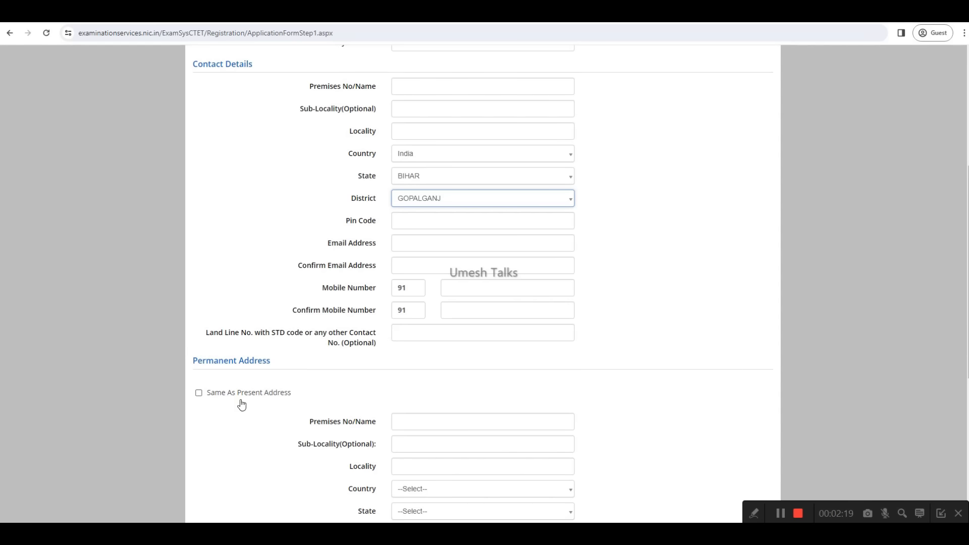
scroll(384, 390, down, 3)
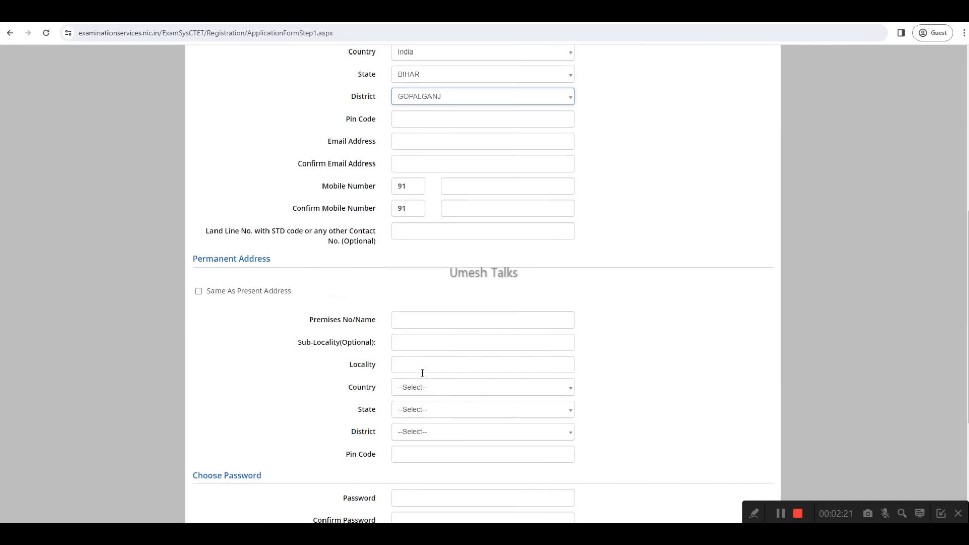
scroll(429, 388, down, 4)
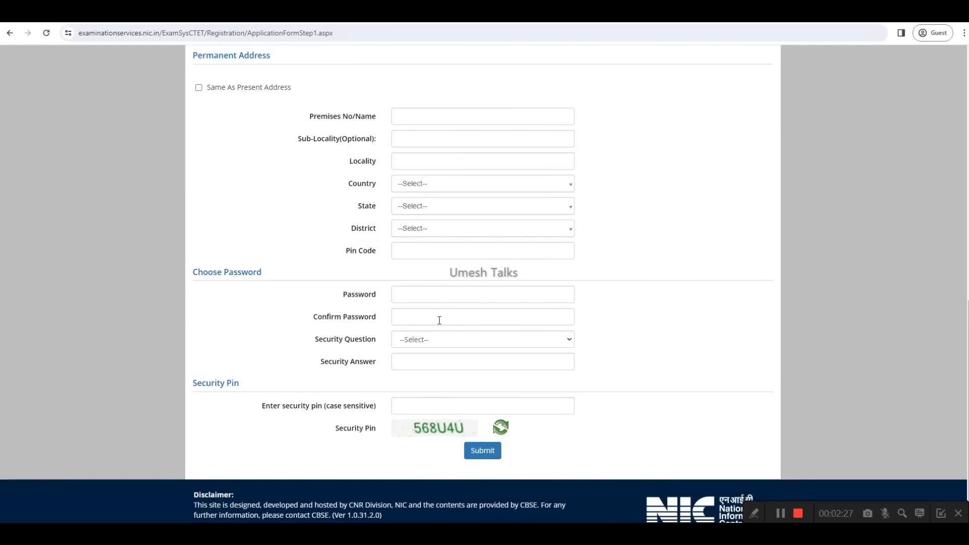
click(429, 339)
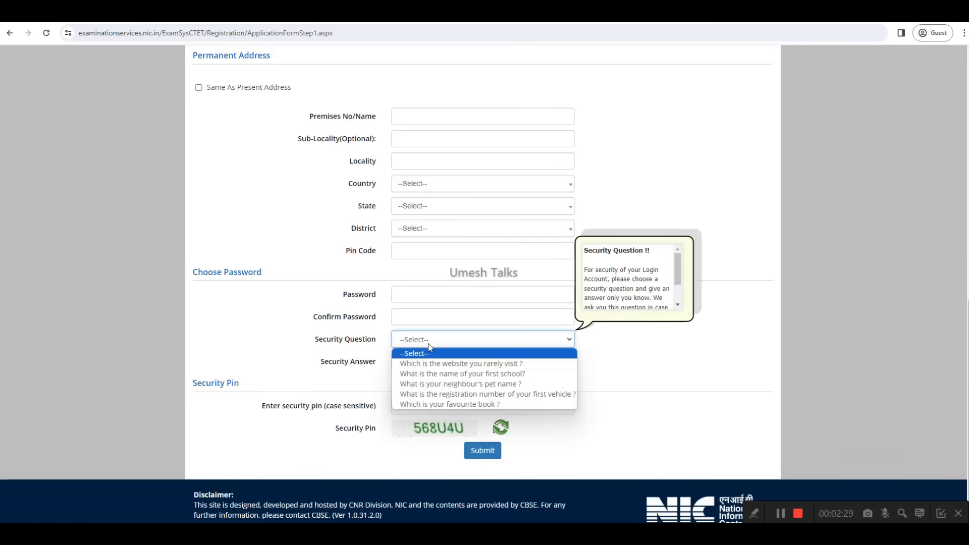
click(425, 360)
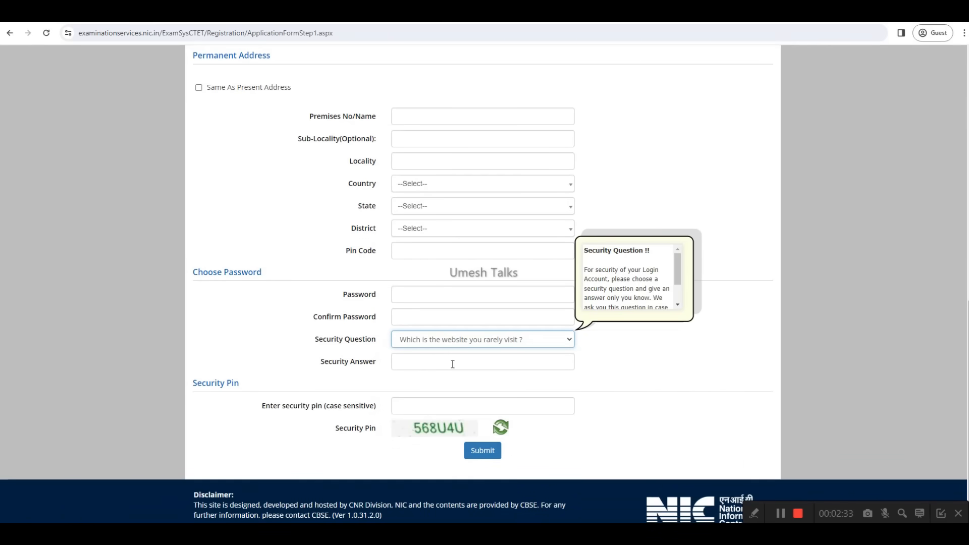
Step: Mark all particulars on the review page as verified: name, father, mother, date of birth, gender, address, mobile number and email ID
scroll(437, 388, down, 1)
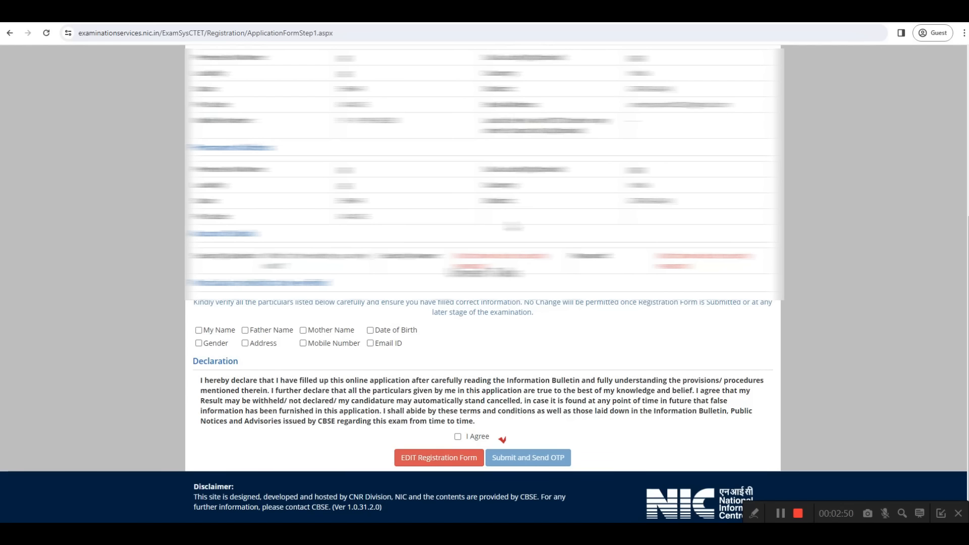
click(198, 329)
click(245, 331)
click(371, 331)
click(199, 343)
click(245, 344)
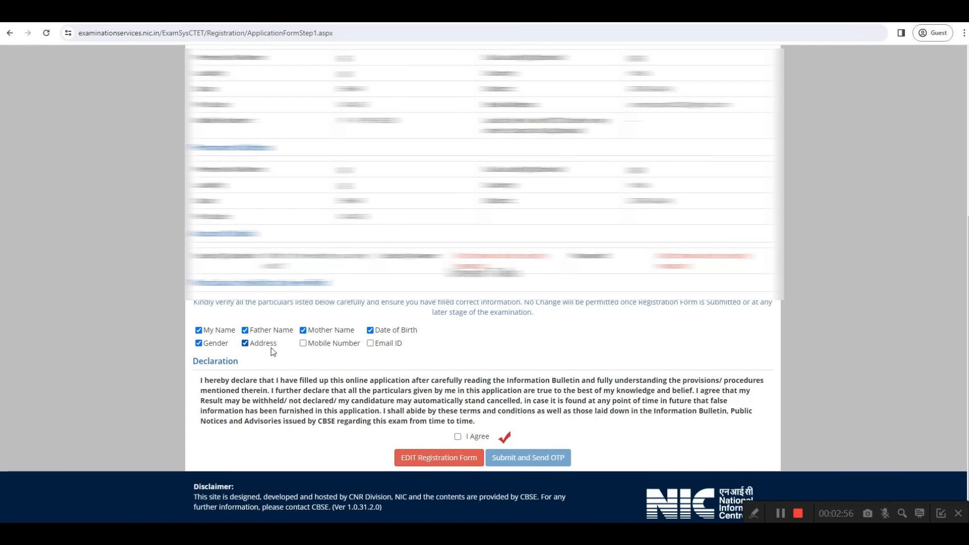
click(304, 344)
click(370, 345)
Step: Agree to the declaration and submit the registration details to send the OTP
click(458, 437)
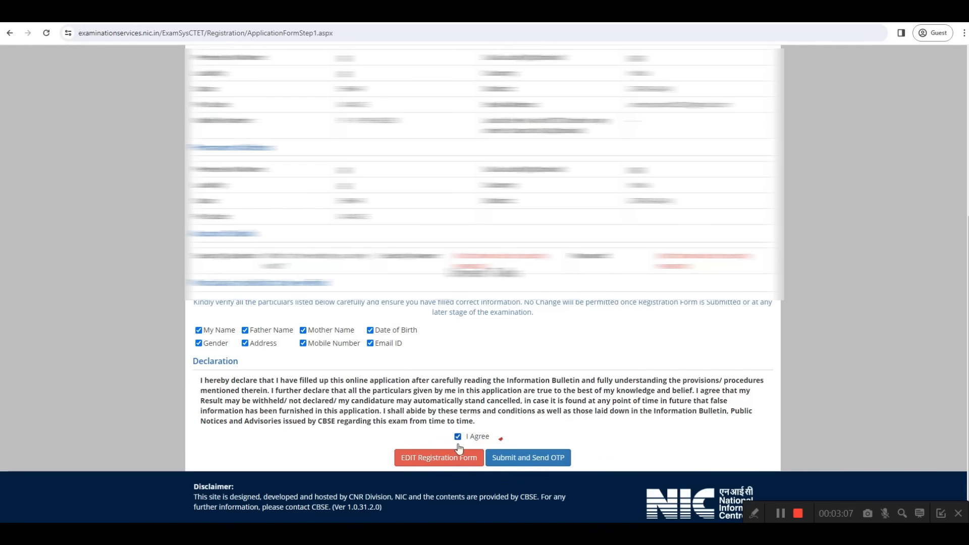
click(527, 458)
click(471, 305)
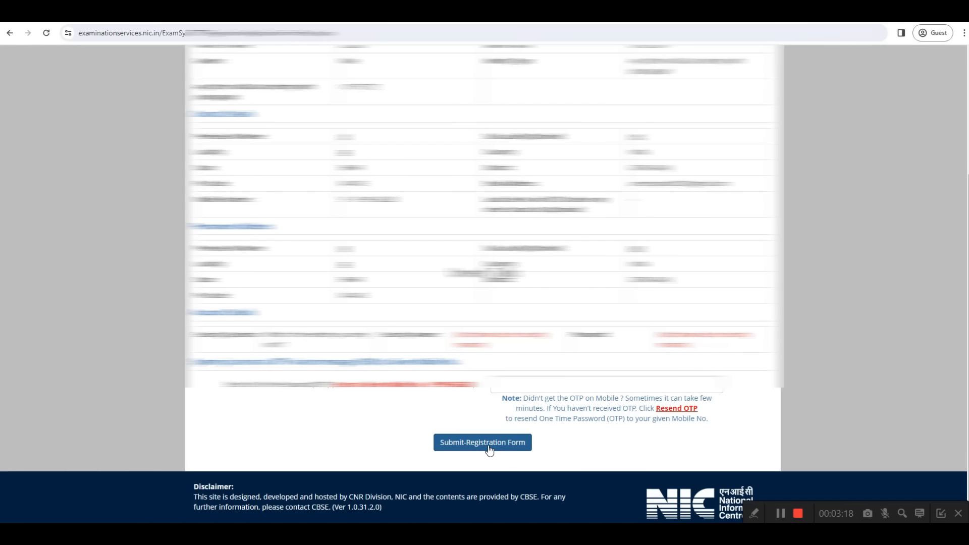
click(780, 514)
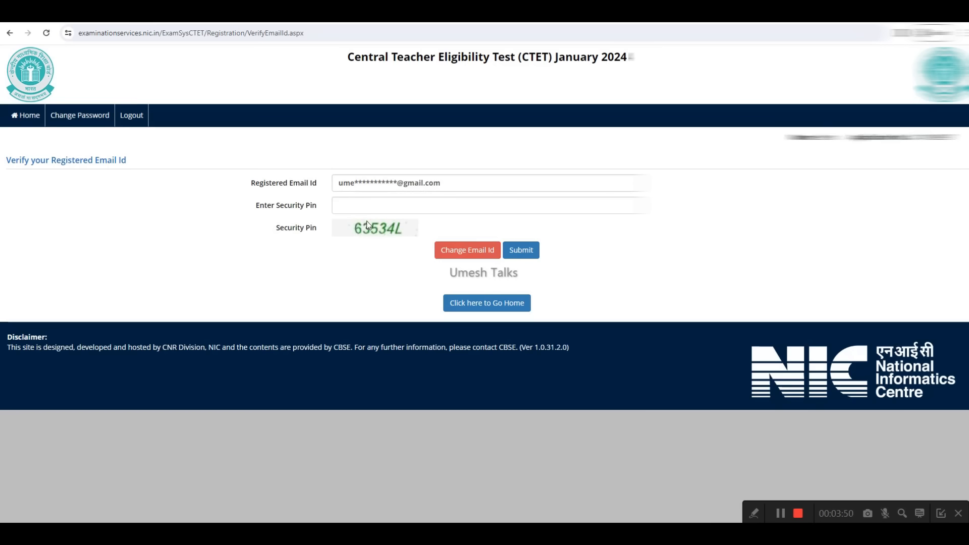
click(781, 513)
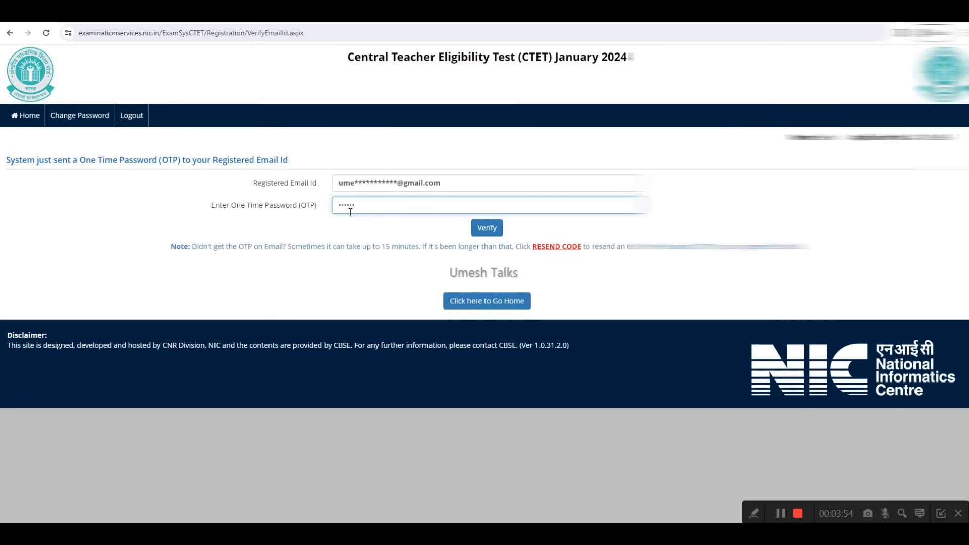
Step: Verify the registered email with the entered one-time password and open the application form's Personal Details section from the home page
click(486, 227)
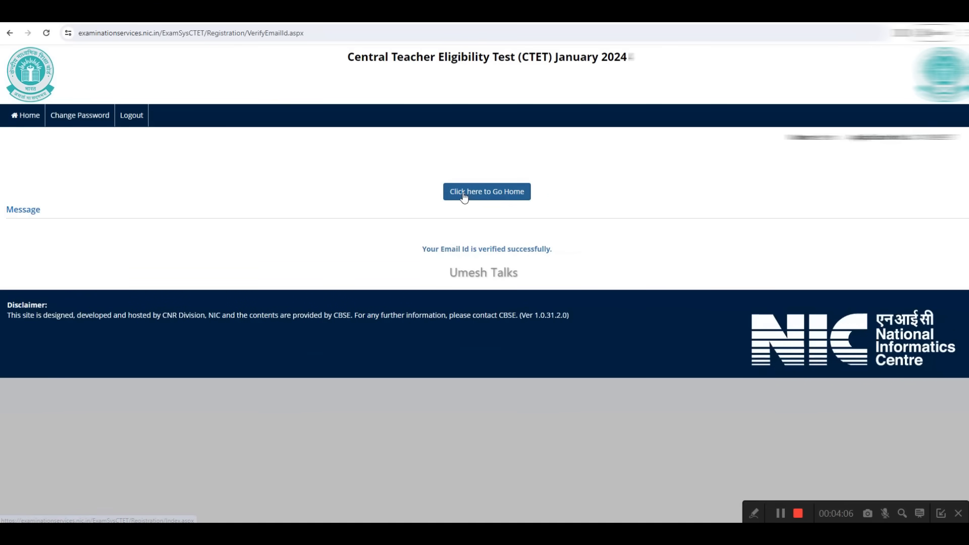
click(490, 196)
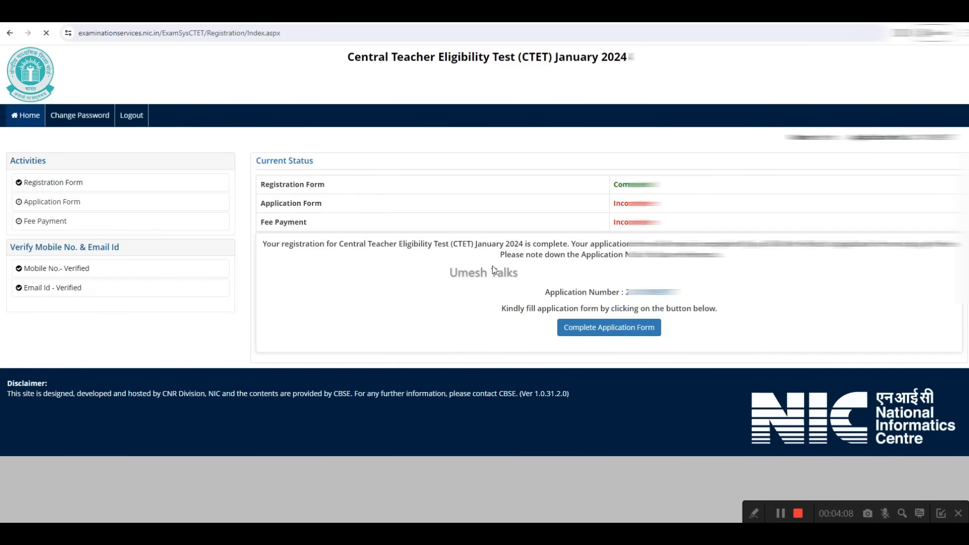
click(607, 333)
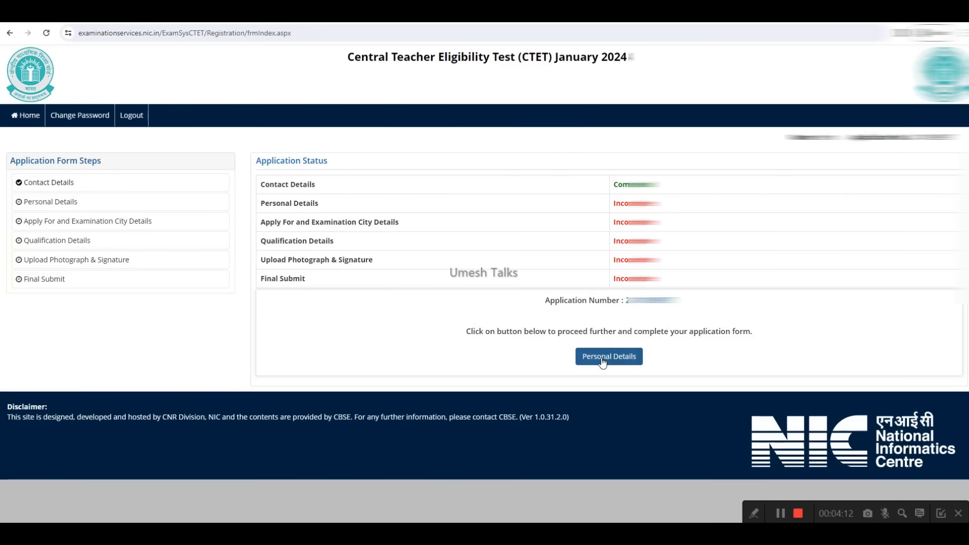
click(607, 357)
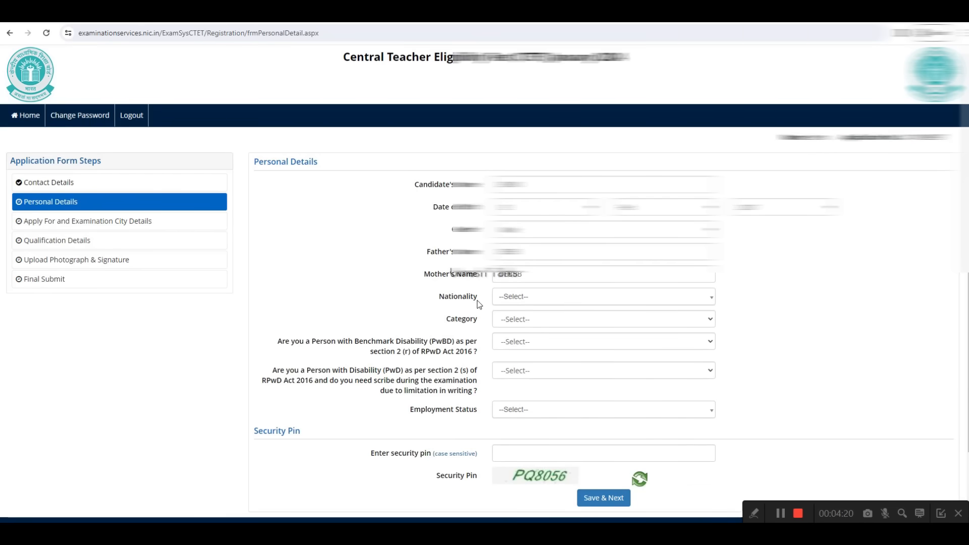
Step: Set the nationality to Indian and the category to OBC- NCL in the Personal Details
click(515, 297)
click(515, 343)
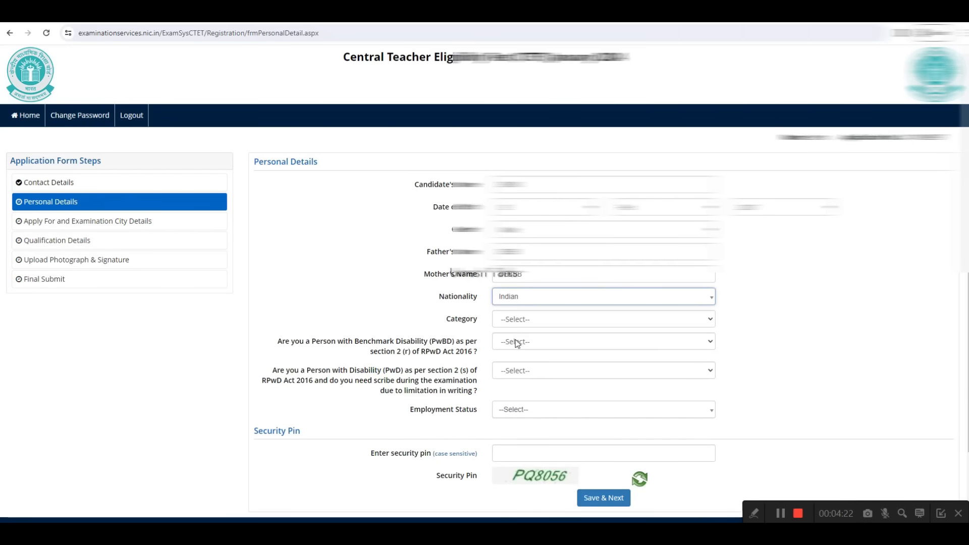
click(515, 321)
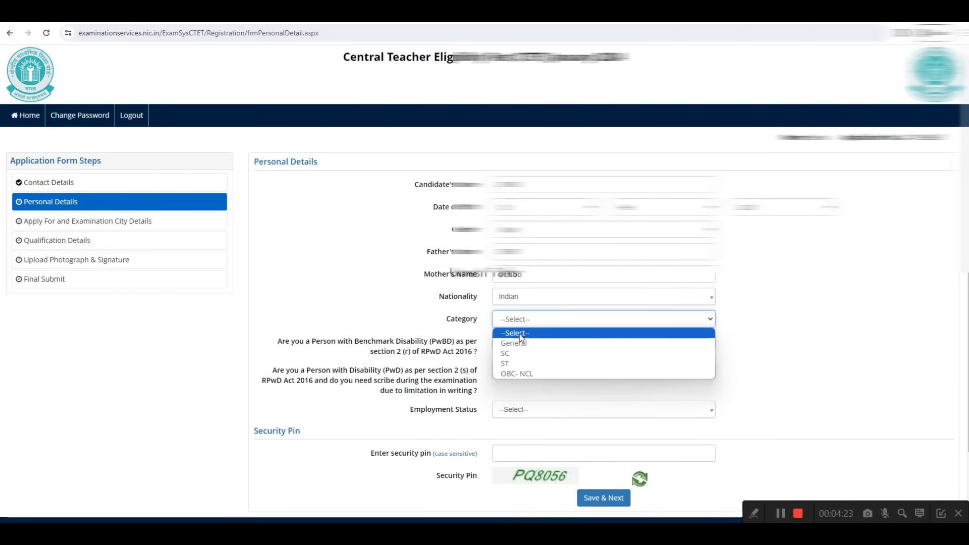
click(517, 372)
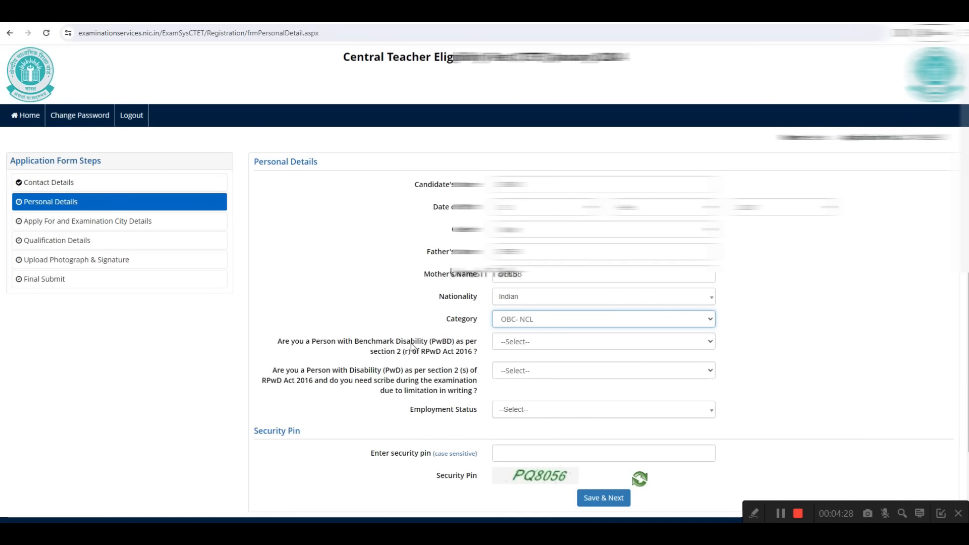
Step: Answer No to both disability questions and set the employment status to Not Employed
click(512, 342)
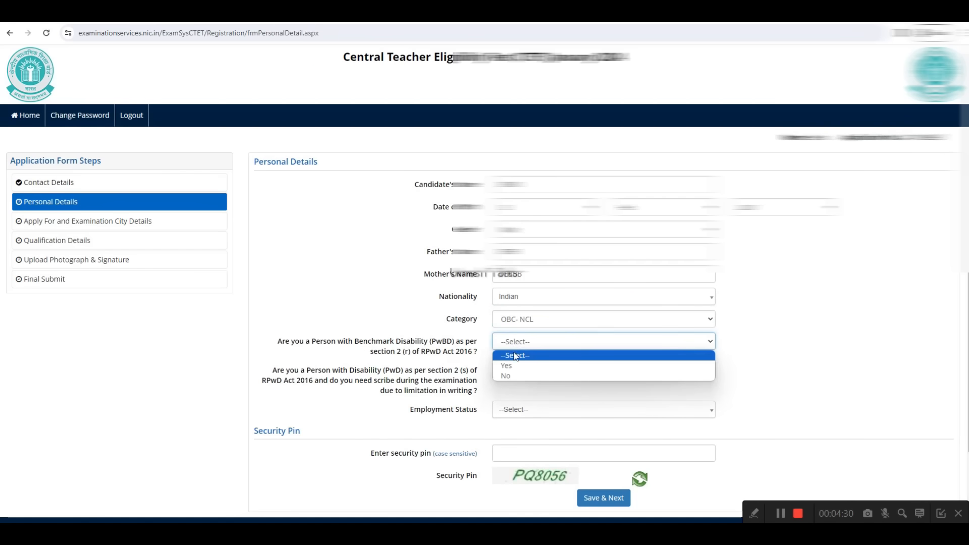
click(513, 376)
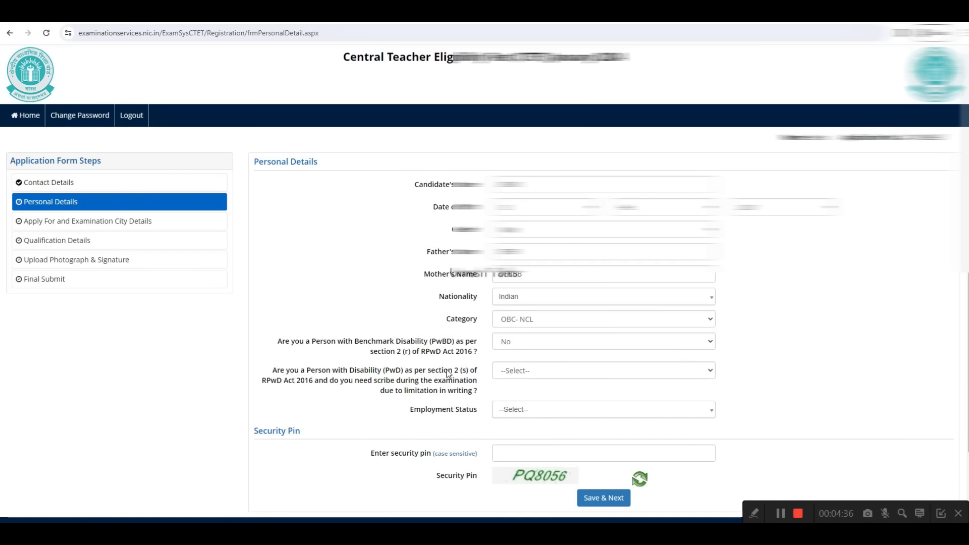
click(519, 371)
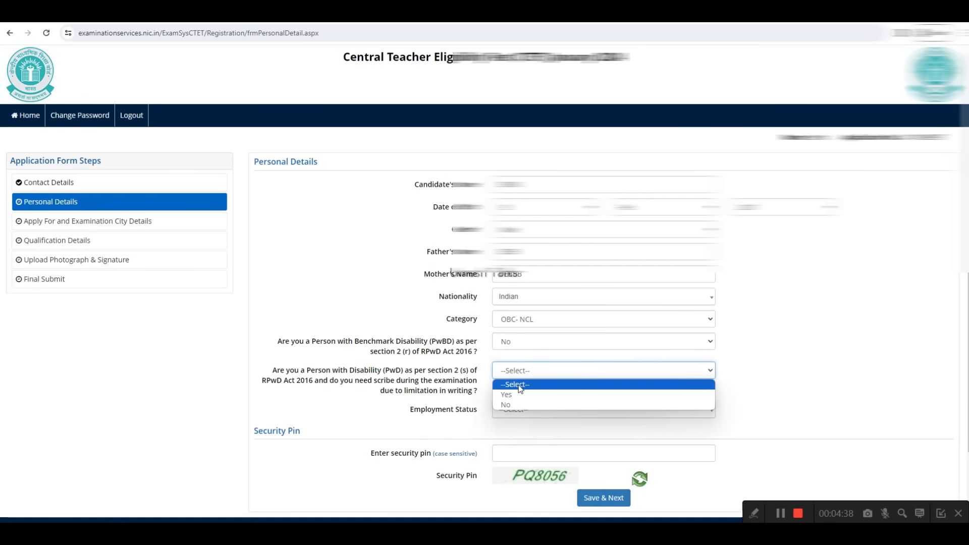
click(511, 407)
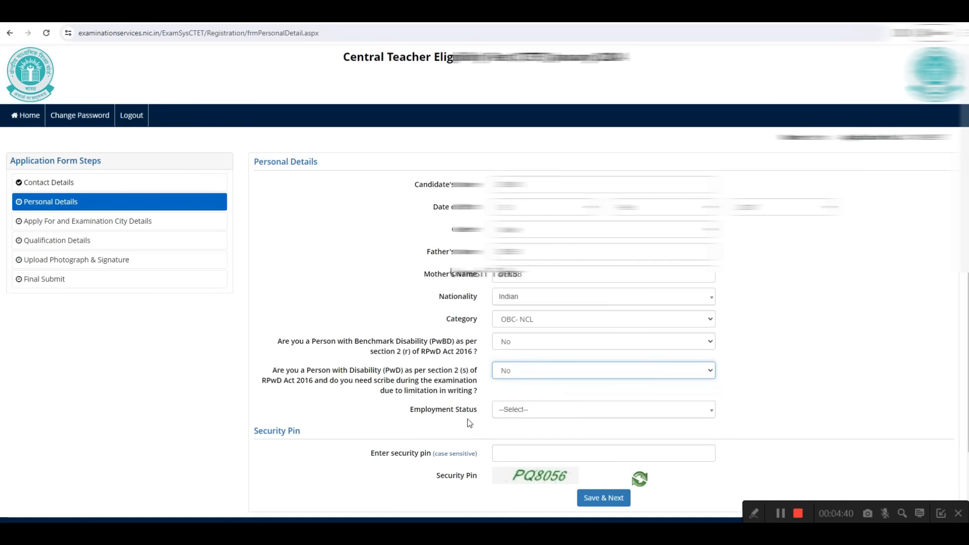
click(503, 411)
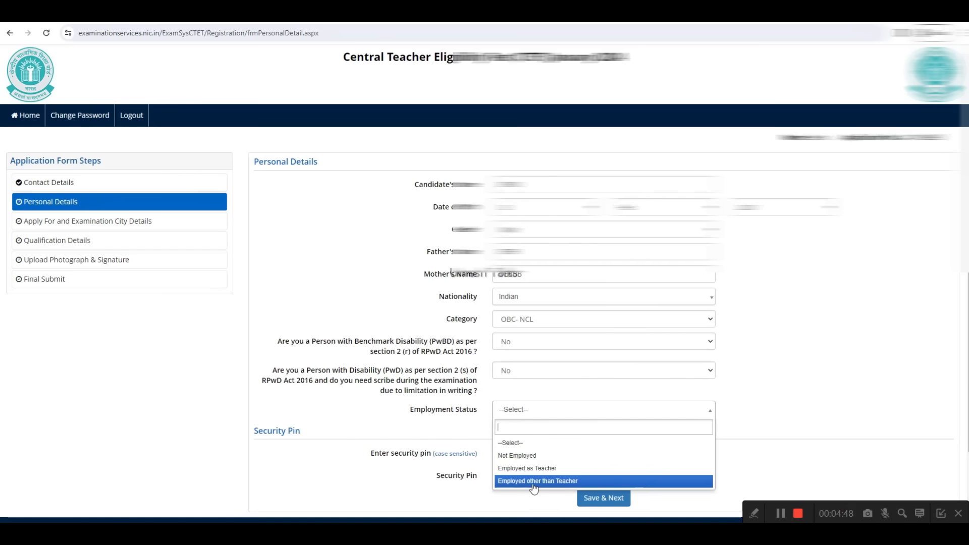
click(535, 456)
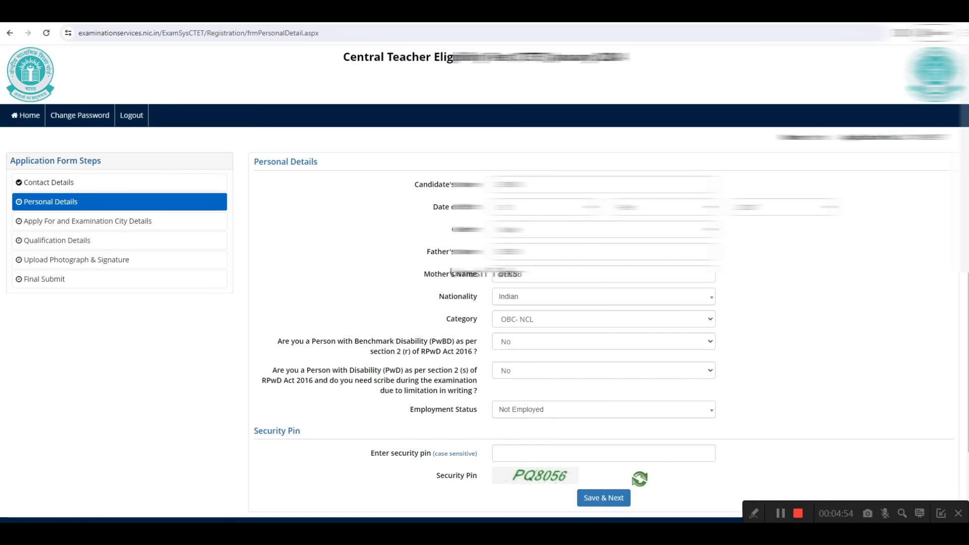
click(780, 514)
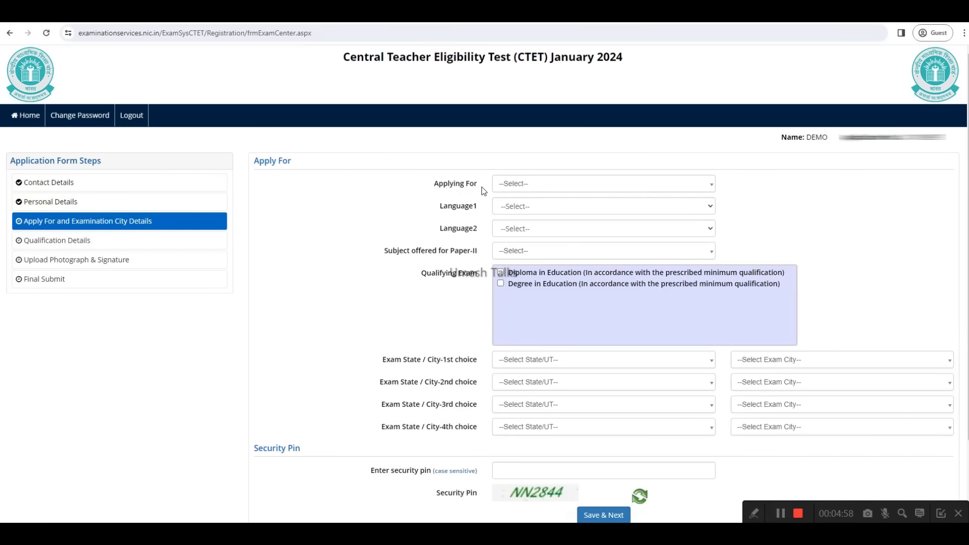
Step: Set the paper being applied for to Both (Paper-I and Paper-II)
click(507, 186)
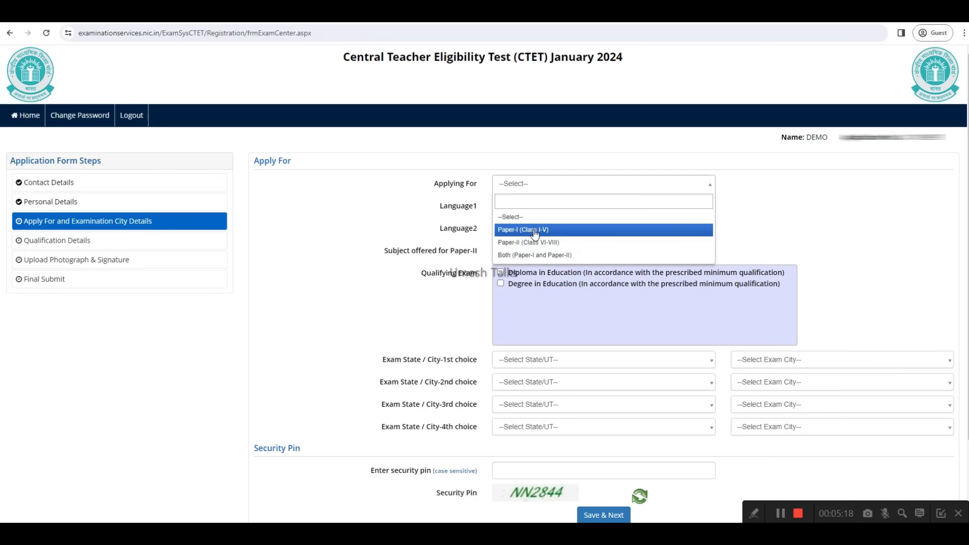
click(534, 232)
click(528, 188)
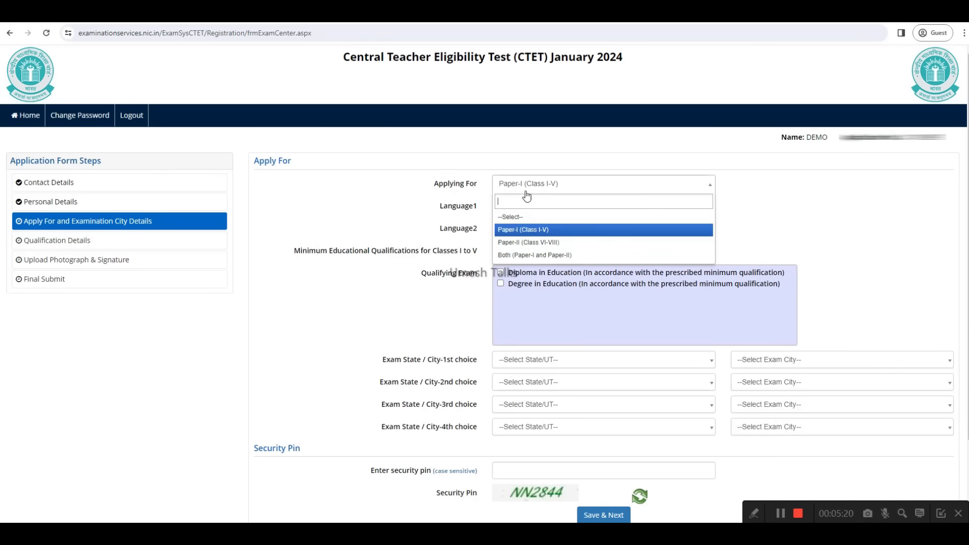
click(524, 255)
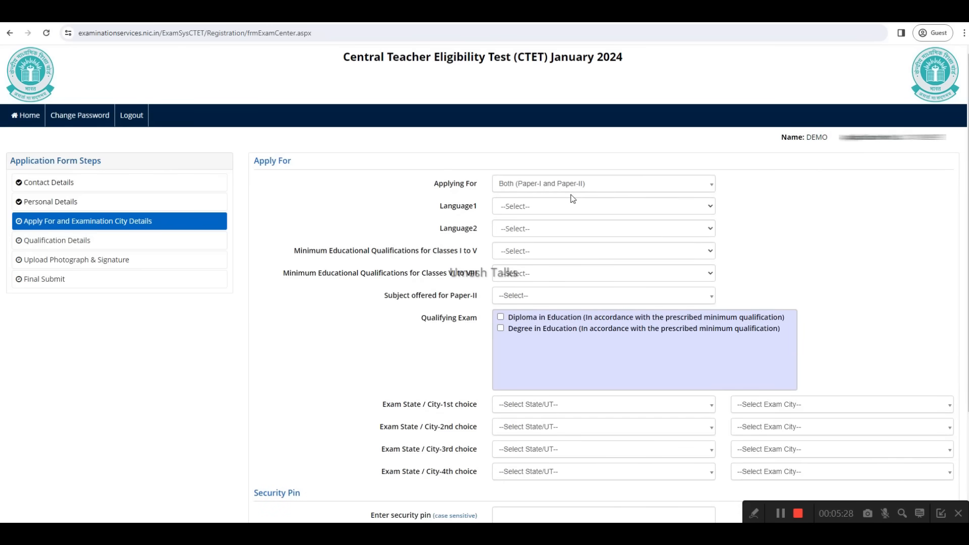
Step: Choose Hindi as Language1 and English as Language2 for the exam
click(525, 210)
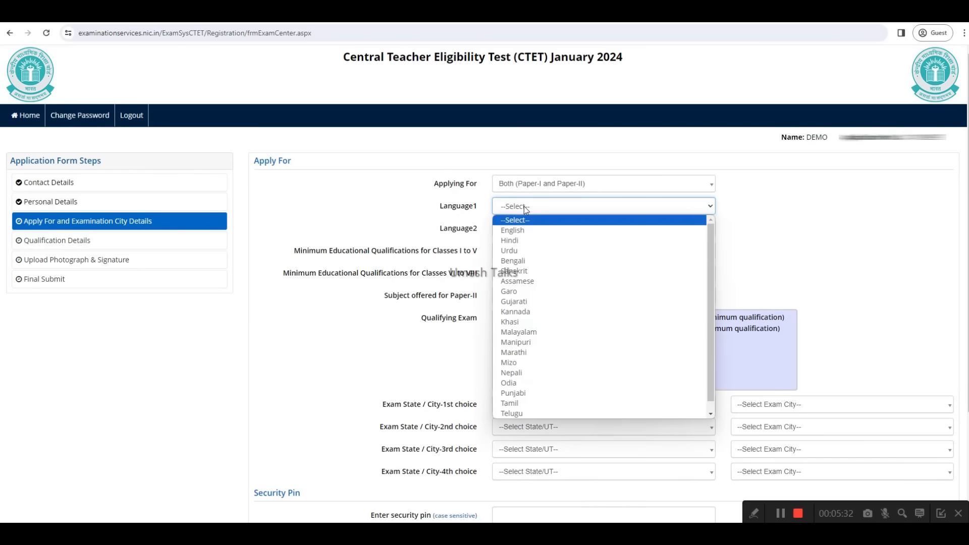
click(509, 242)
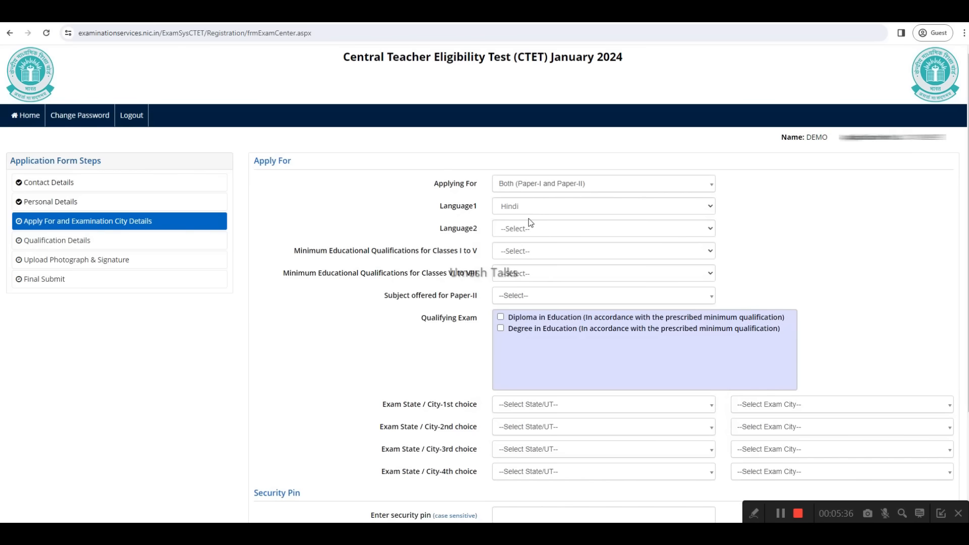
click(510, 231)
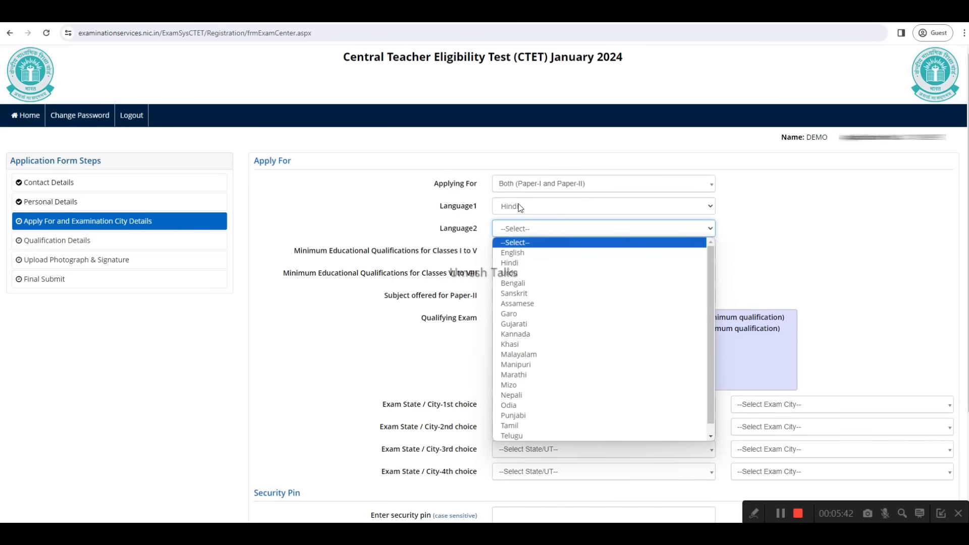
click(521, 255)
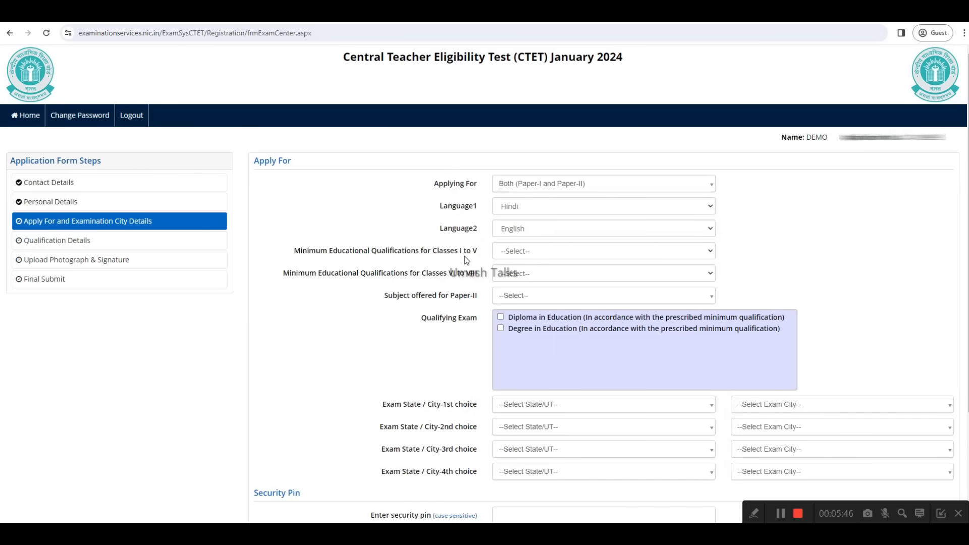
Step: Read through the numbered minimum educational qualification descriptions for Classes I to V
click(523, 252)
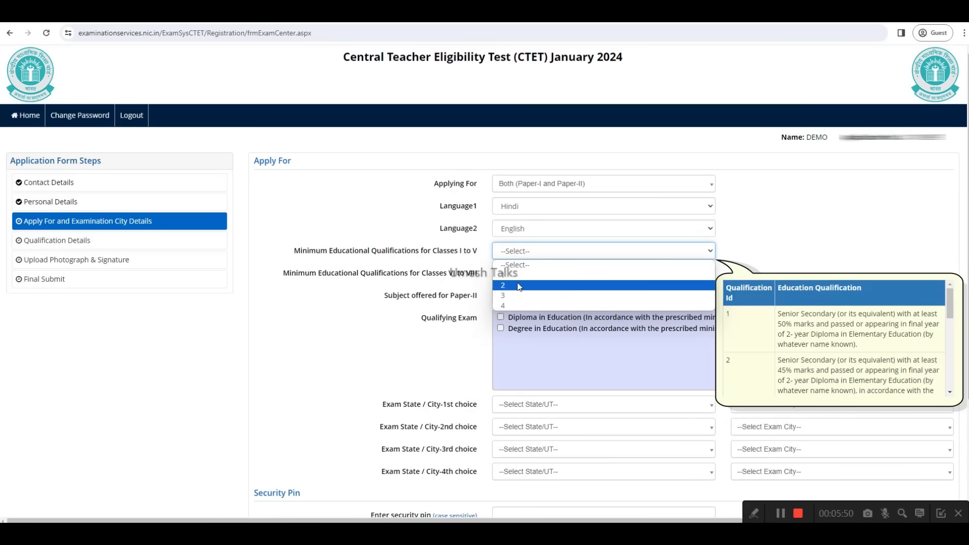
scroll(758, 346, down, 6)
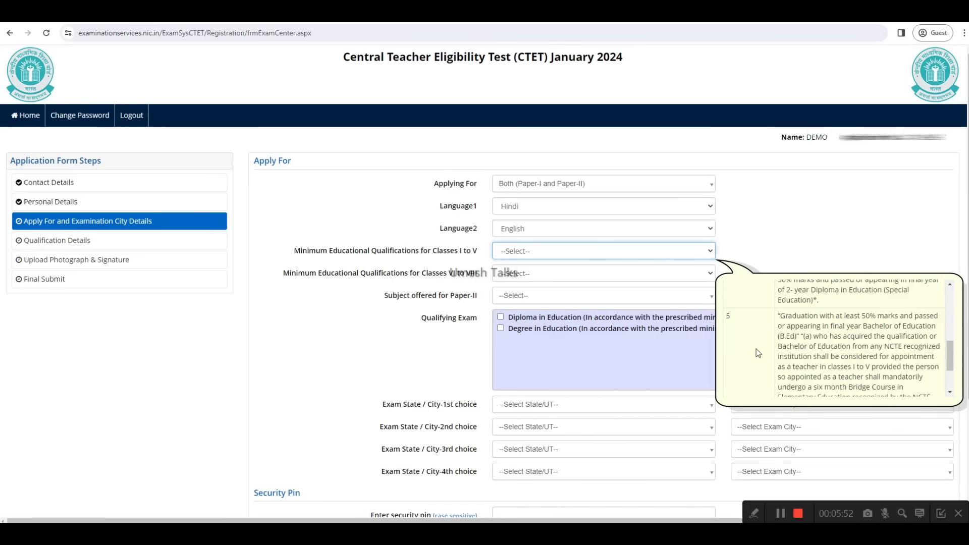
scroll(747, 353, up, 2)
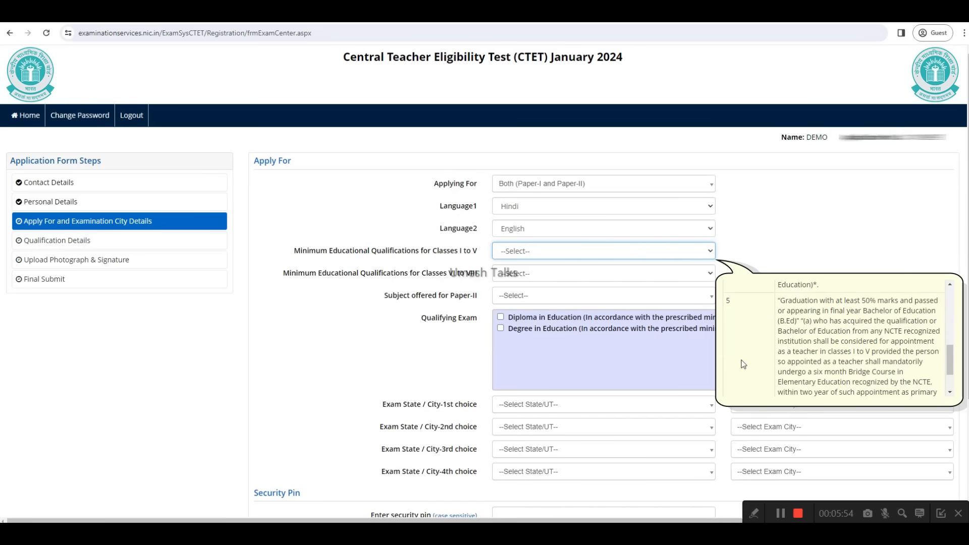
scroll(745, 355, down, 2)
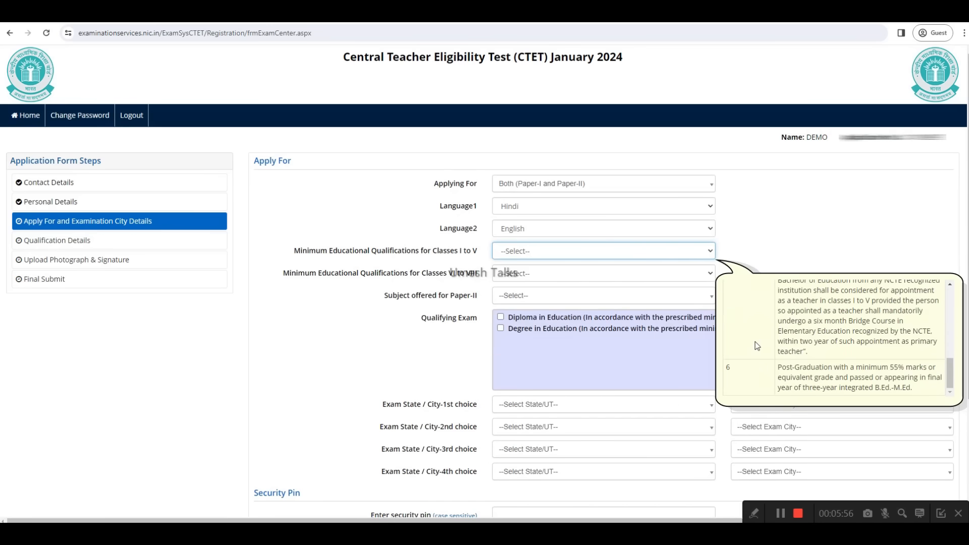
scroll(755, 348, up, 2)
scroll(756, 348, up, 6)
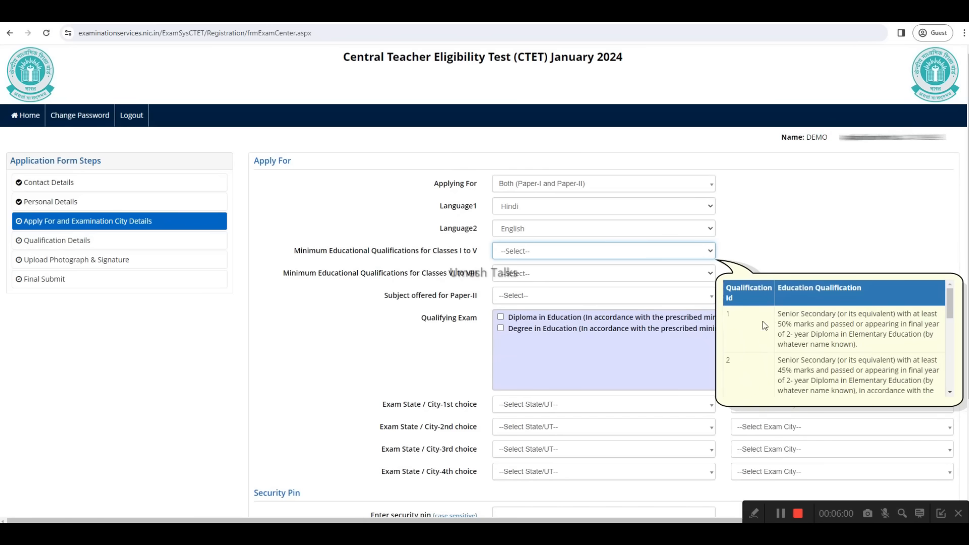
drag(783, 318, 932, 325)
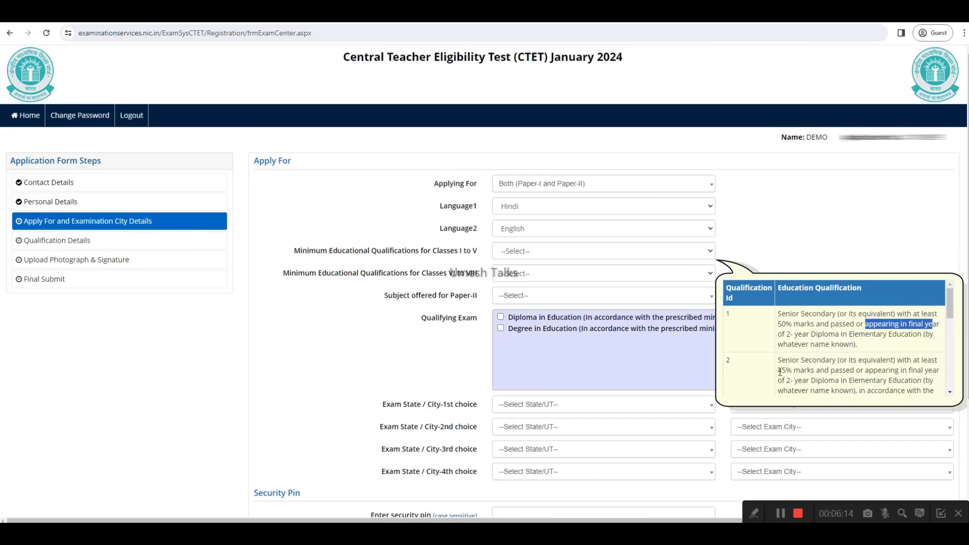
mouse_move(780, 360)
mouse_down()
mouse_move(803, 361)
mouse_move(794, 370)
mouse_up()
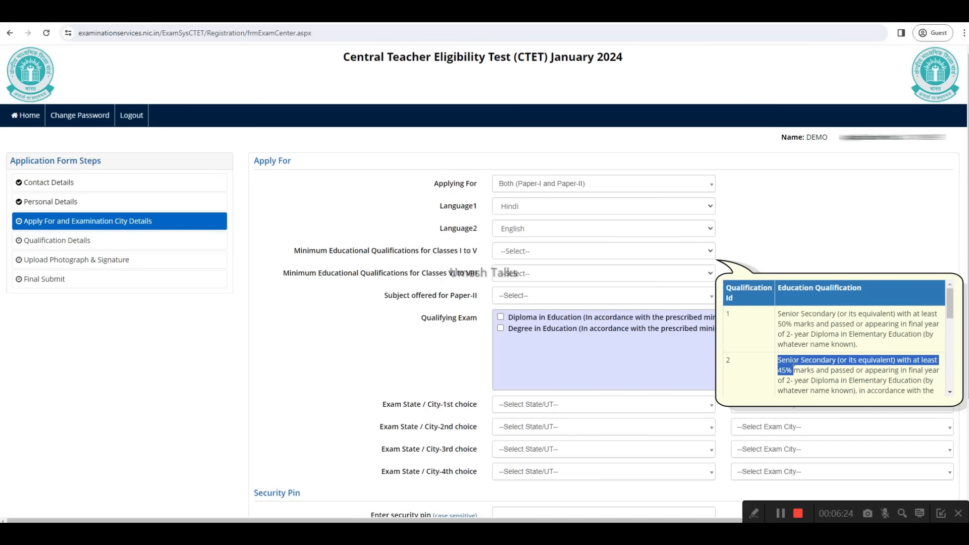
scroll(789, 363, down, 2)
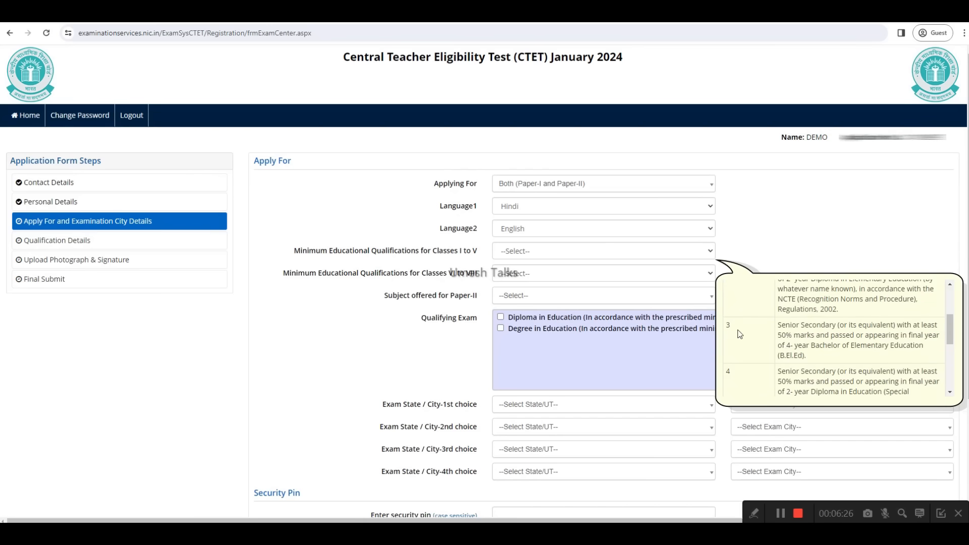
drag(780, 328, 813, 340)
drag(815, 347, 917, 348)
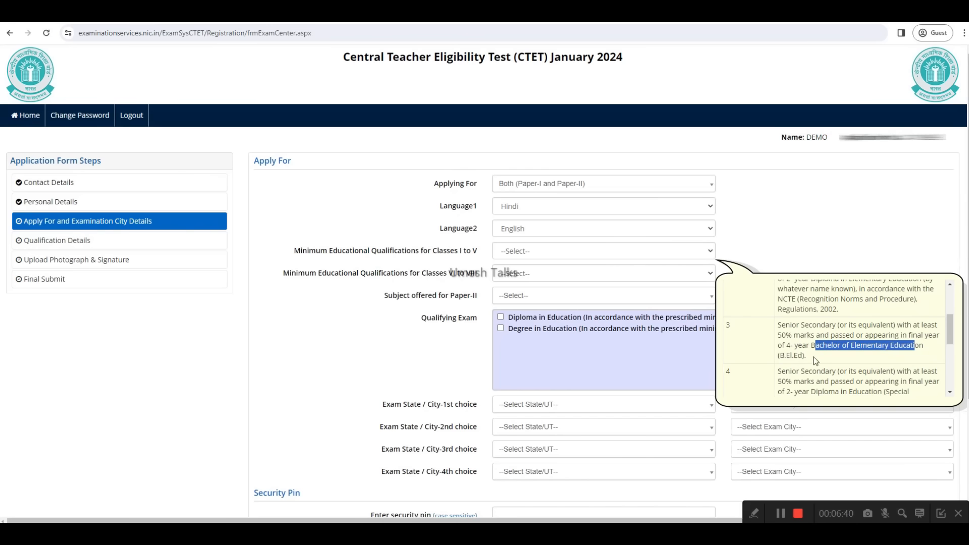
scroll(837, 360, down, 1)
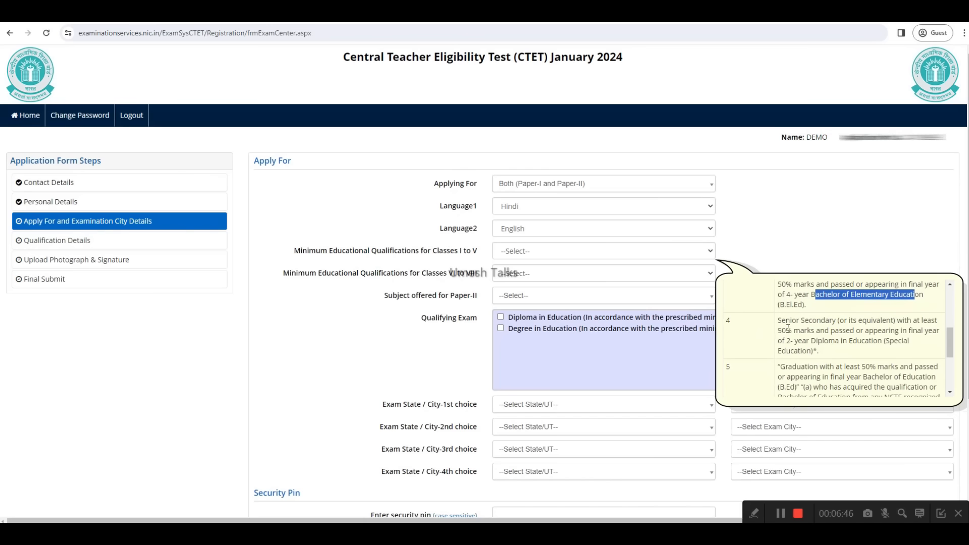
drag(780, 329, 825, 333)
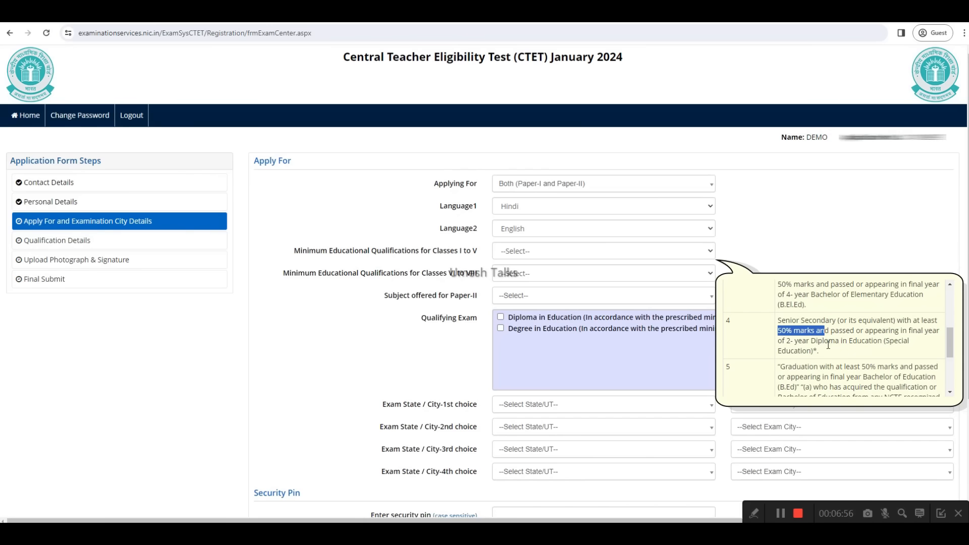
scroll(758, 374, down, 3)
scroll(753, 348, up, 1)
scroll(754, 349, up, 3)
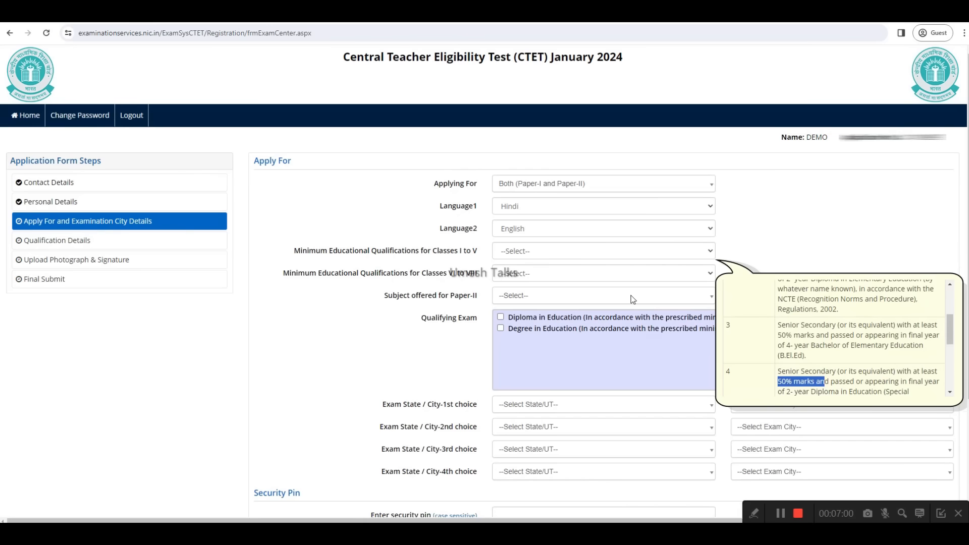
scroll(756, 328, up, 3)
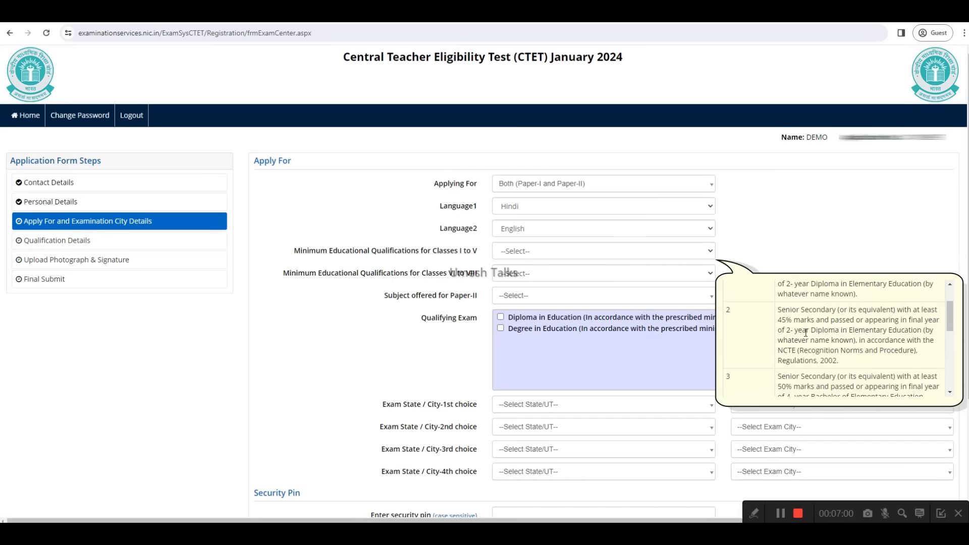
Step: Set the minimum educational qualification for Classes I to V to option 1
click(528, 252)
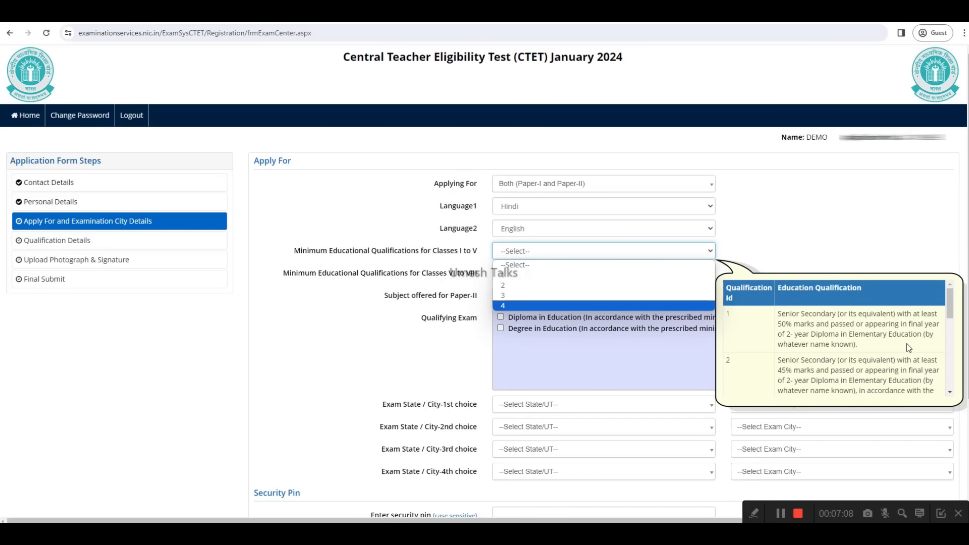
click(512, 276)
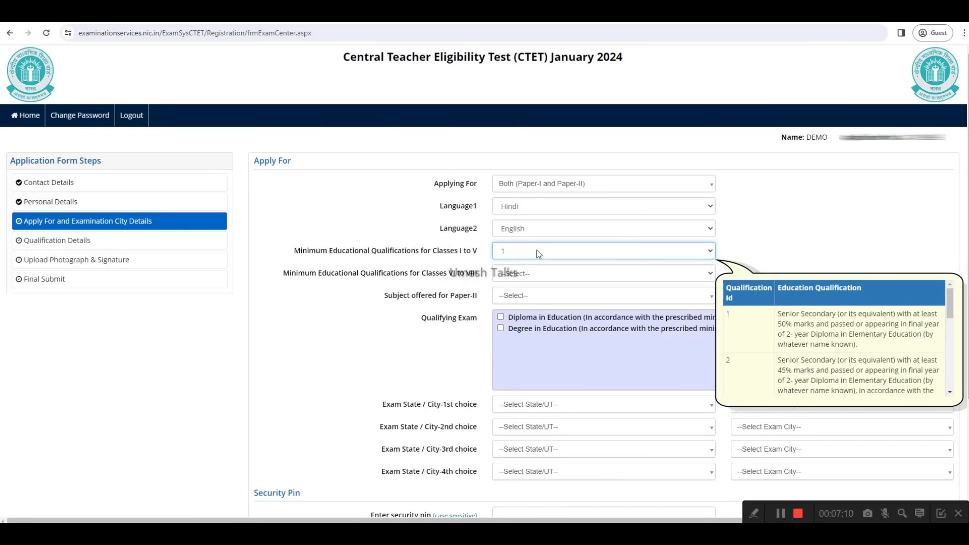
click(738, 248)
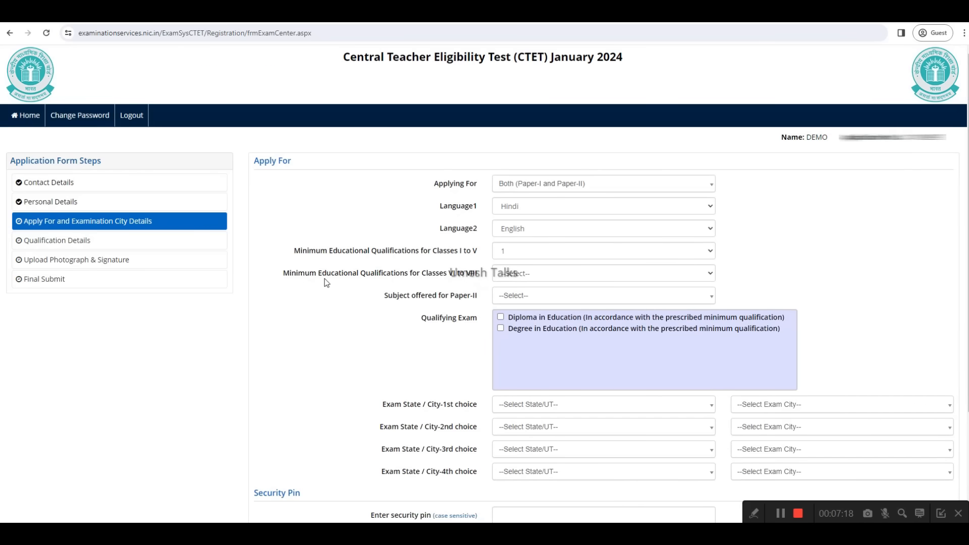
Step: Read through the eight numbered minimum educational qualification descriptions for Classes VI to VIII
click(521, 277)
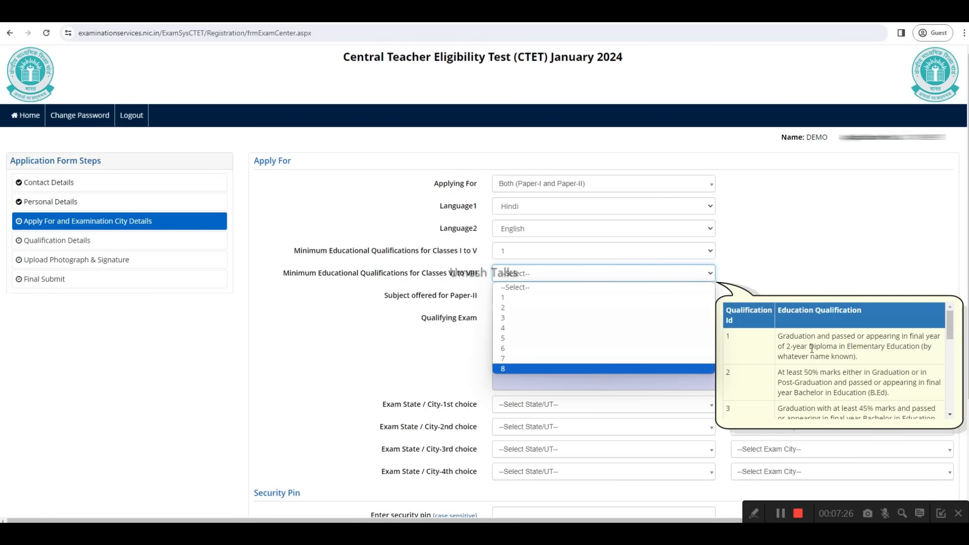
click(835, 335)
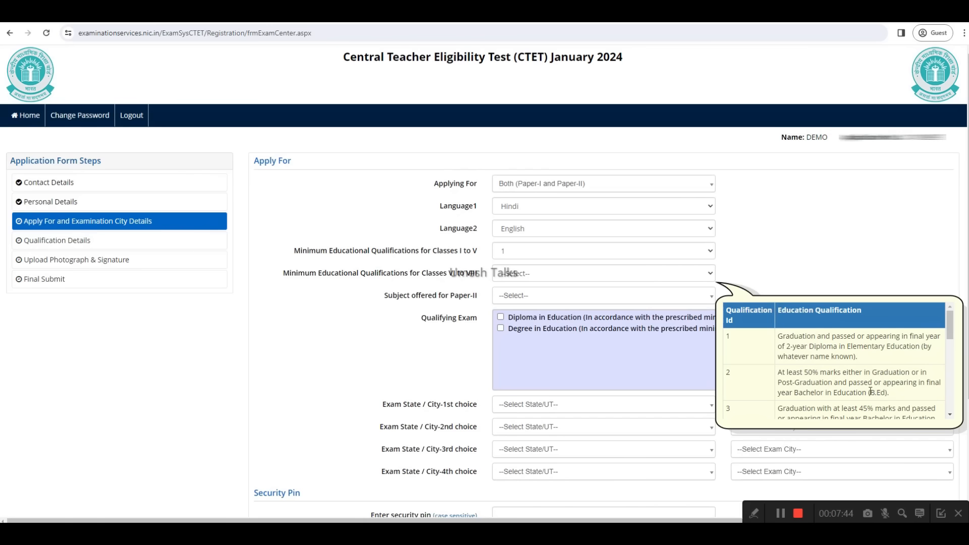
scroll(835, 385, down, 1)
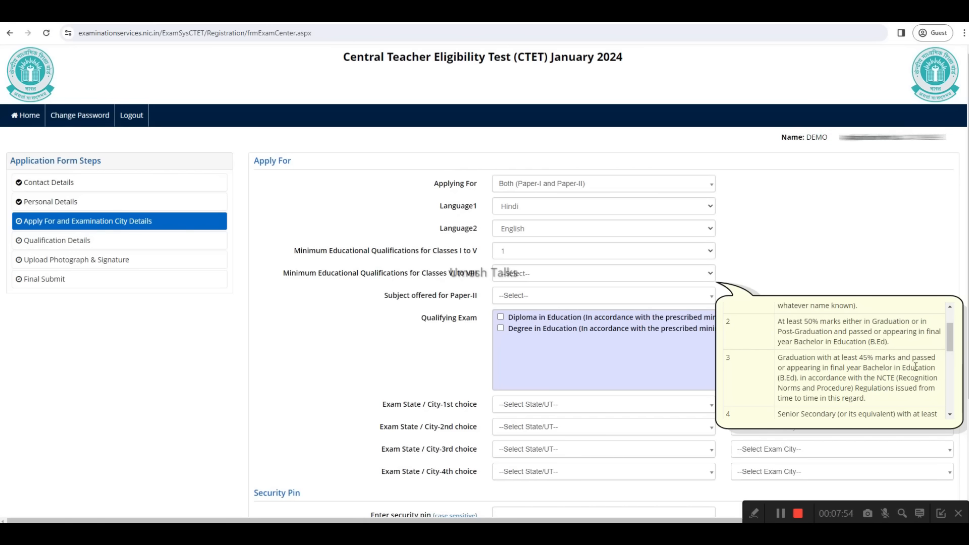
scroll(862, 385, down, 1)
drag(780, 365, 836, 365)
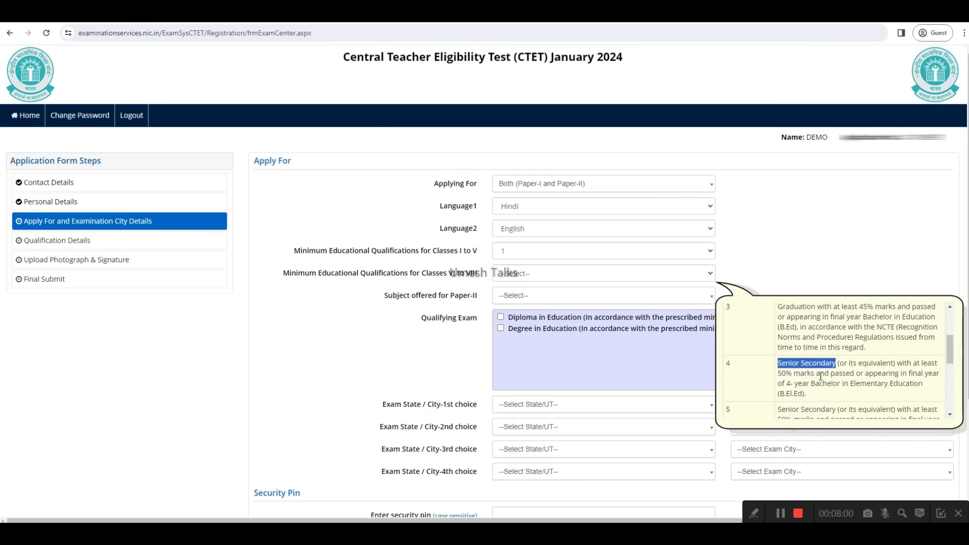
drag(910, 374, 933, 375)
drag(790, 384, 896, 373)
scroll(926, 385, down, 1)
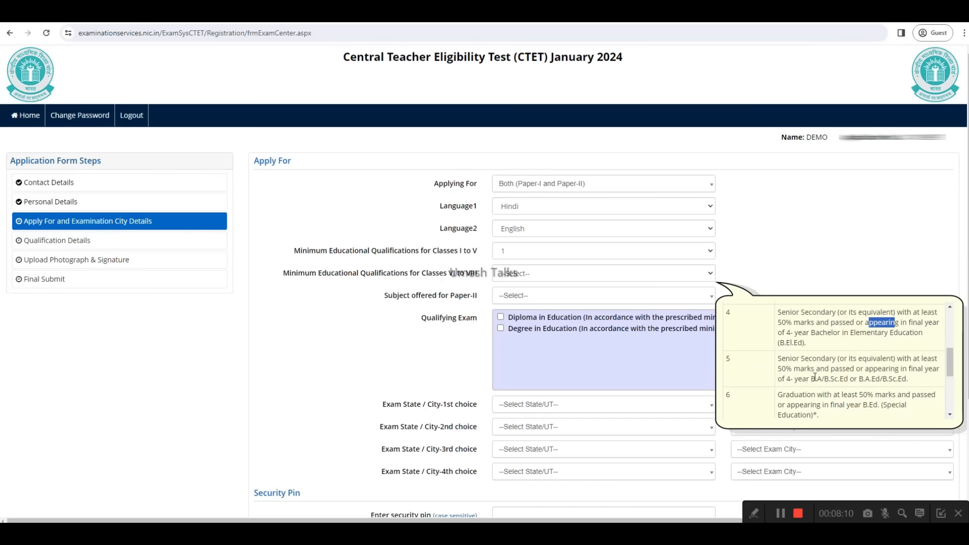
drag(777, 358, 843, 360)
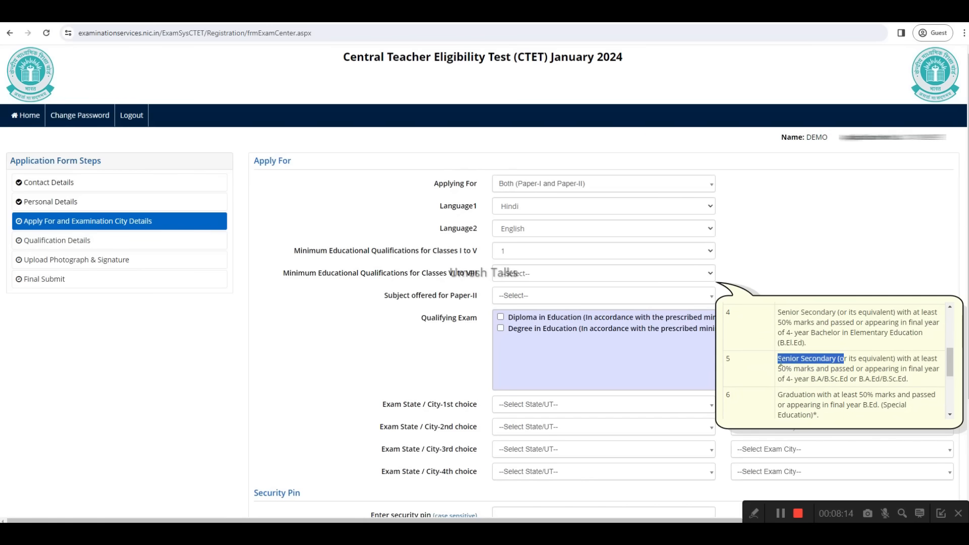
drag(777, 369, 821, 369)
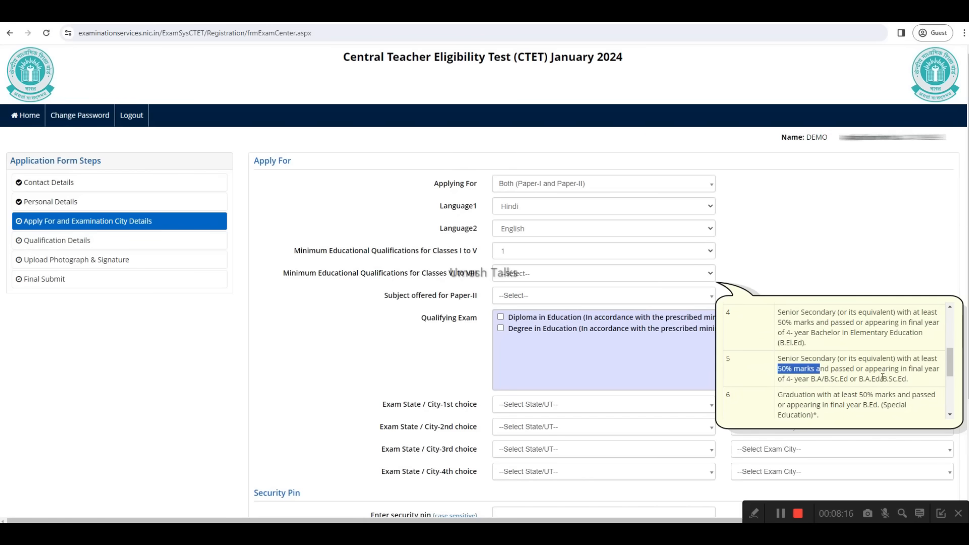
double_click(918, 369)
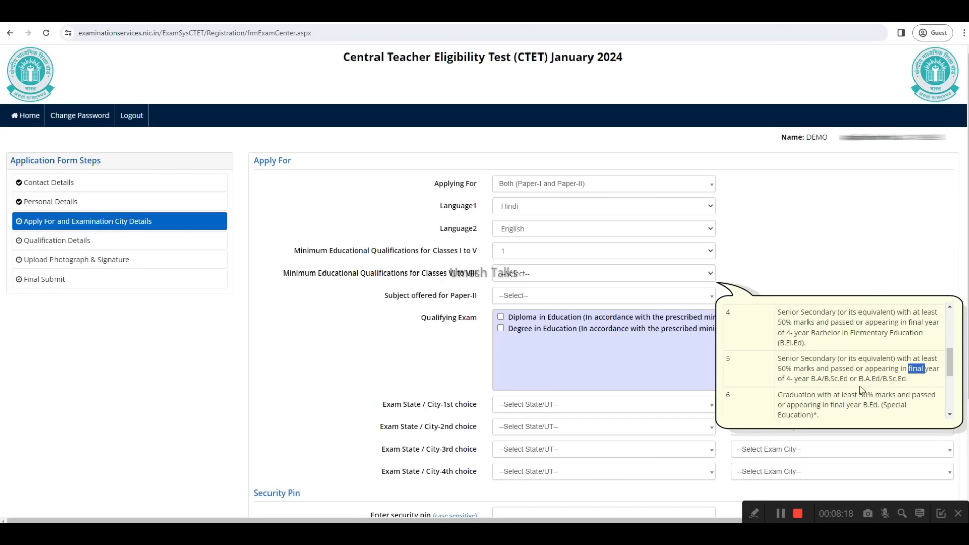
drag(787, 383, 882, 382)
scroll(892, 388, down, 1)
drag(859, 345, 874, 346)
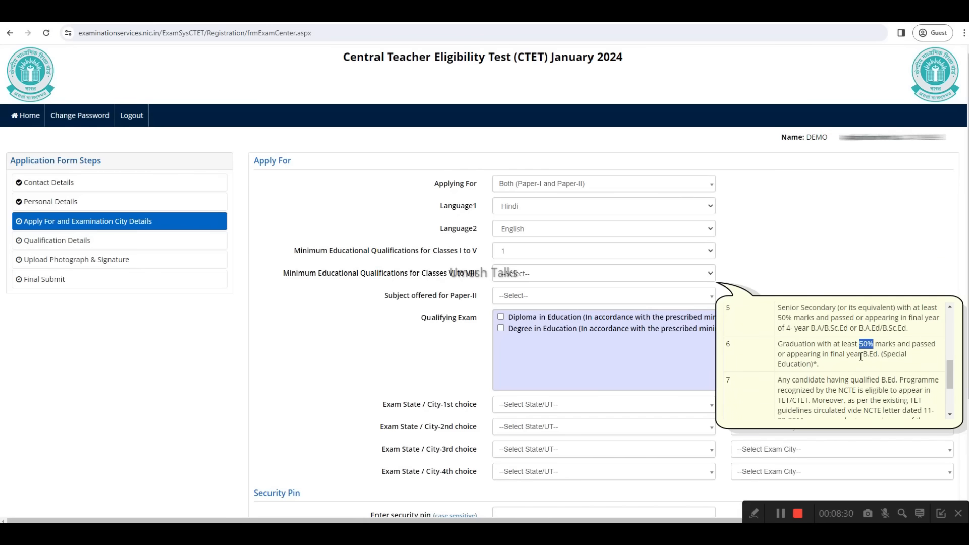
scroll(822, 383, down, 1)
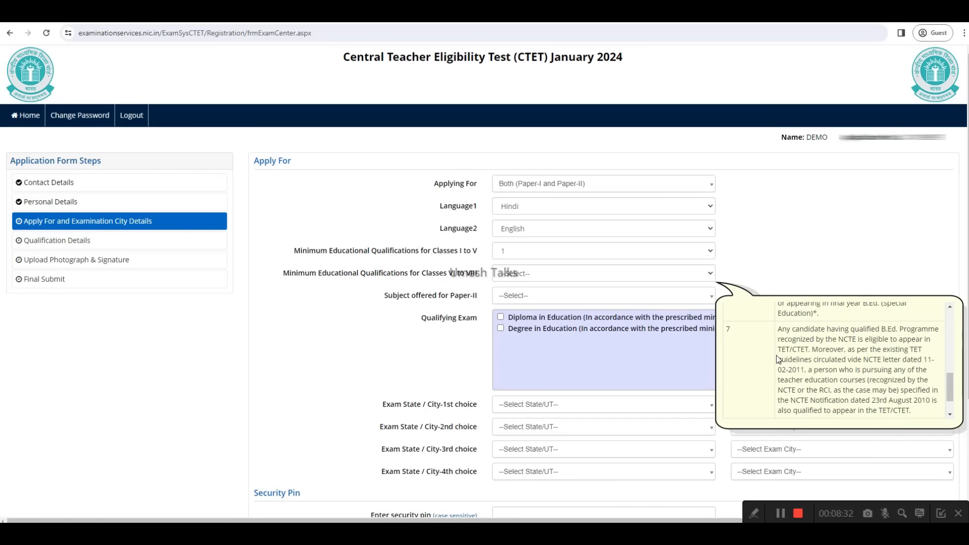
scroll(747, 353, down, 1)
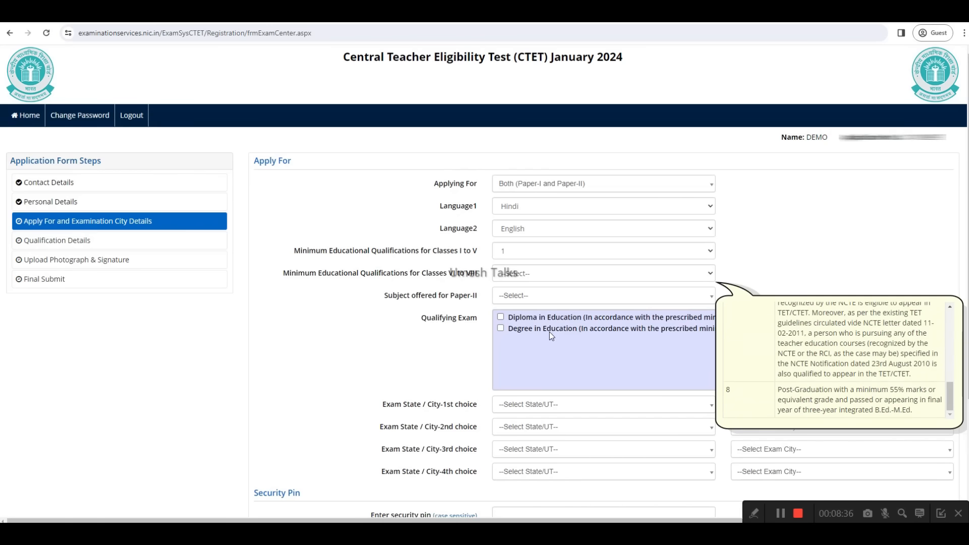
Step: Set the minimum educational qualification for Classes VI to VIII to option 1 and the Paper-II subject to Social Science
click(512, 274)
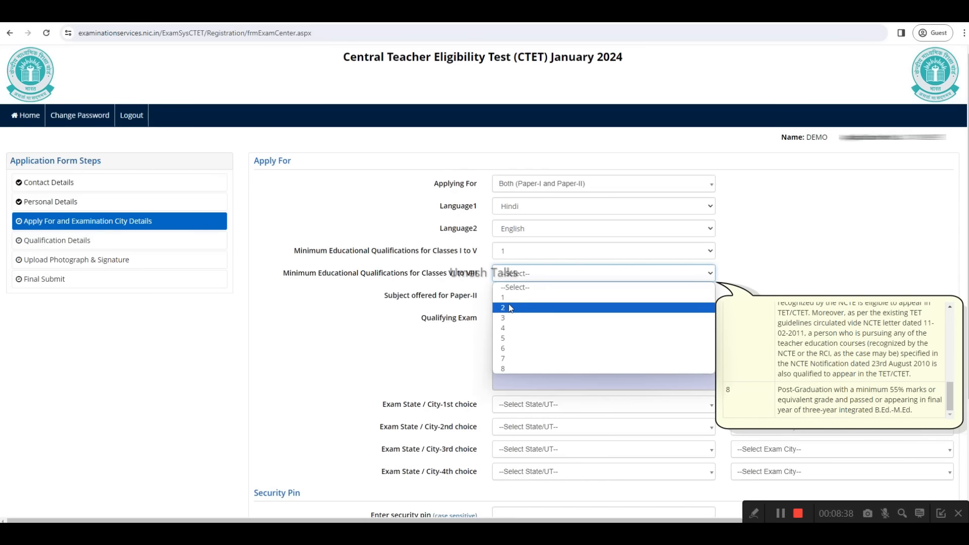
click(506, 307)
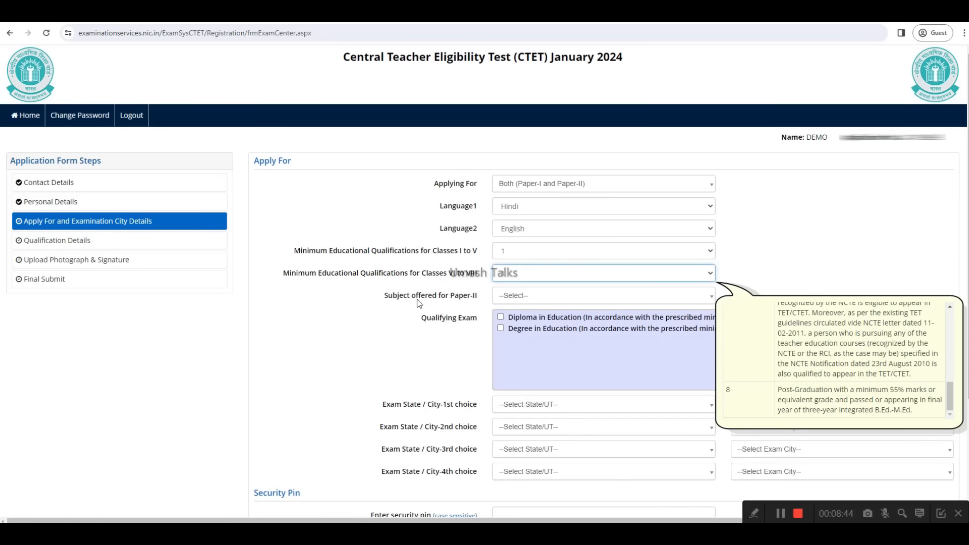
click(520, 298)
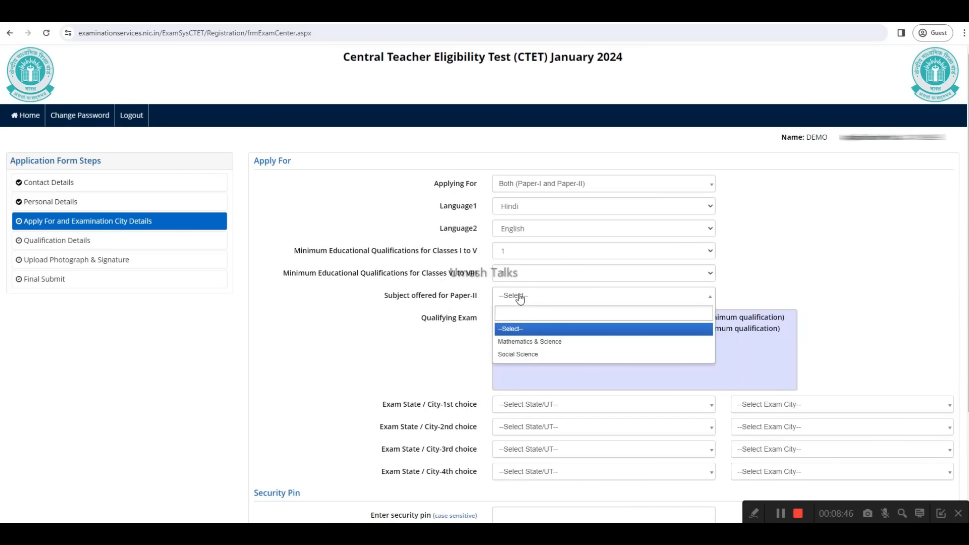
click(523, 356)
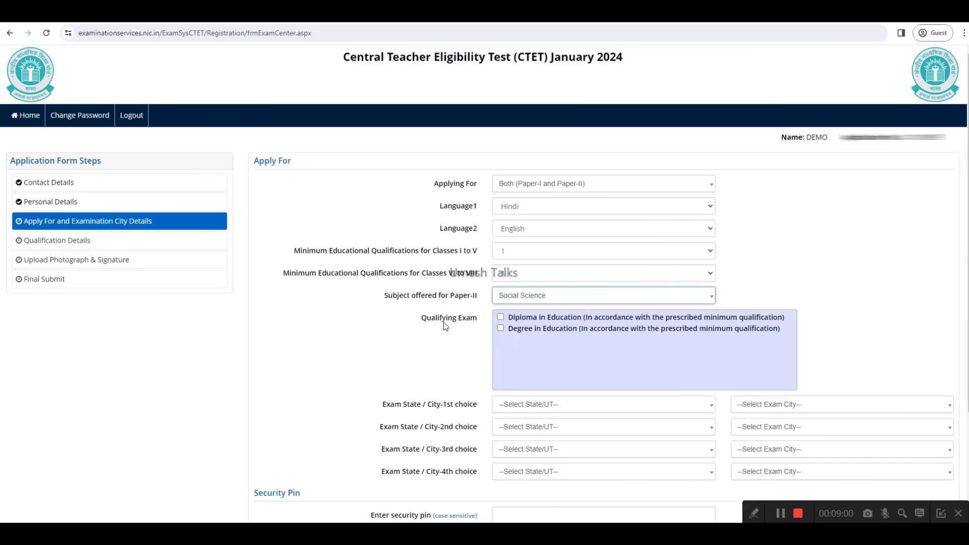
Step: Choose Diploma in Education as the only qualifying exam, leaving Degree in Education unticked
drag(421, 317, 476, 323)
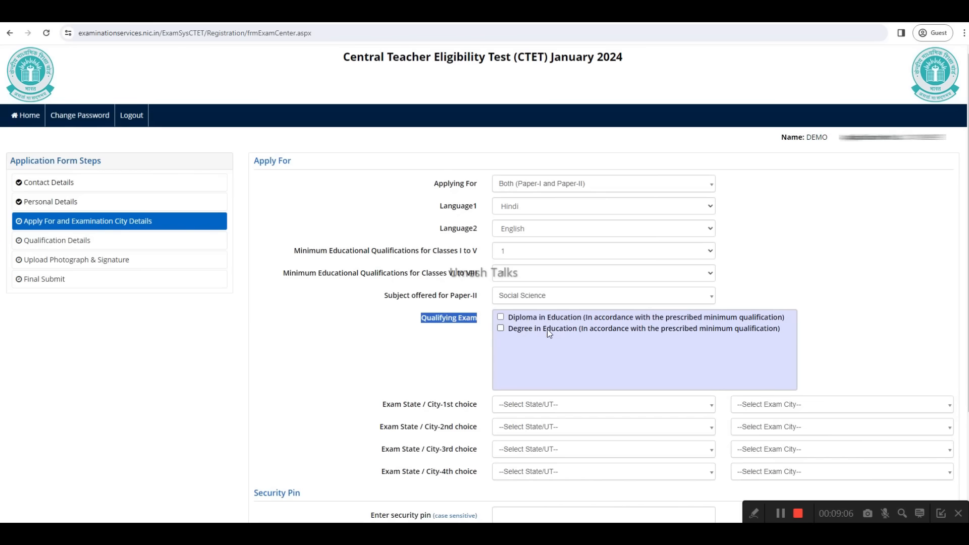
click(560, 330)
drag(562, 332, 566, 321)
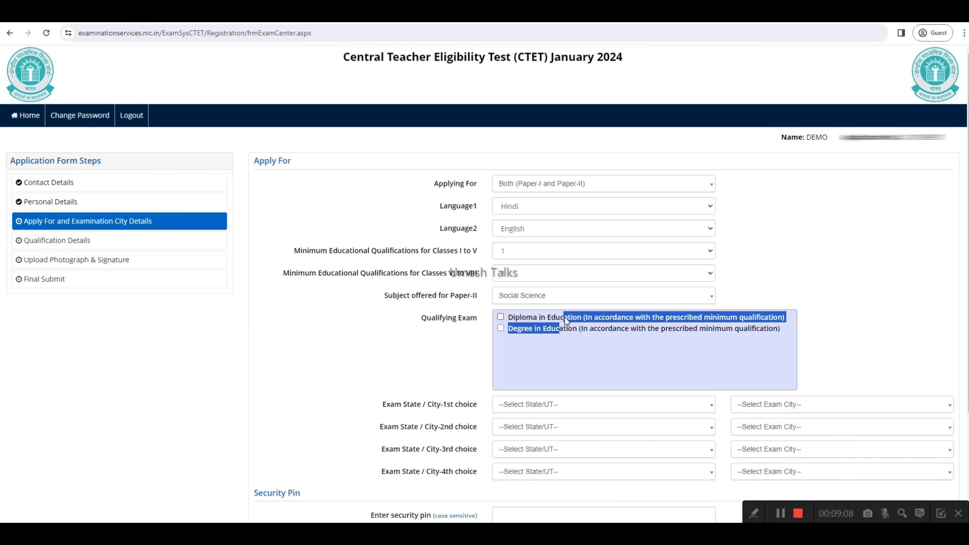
click(574, 318)
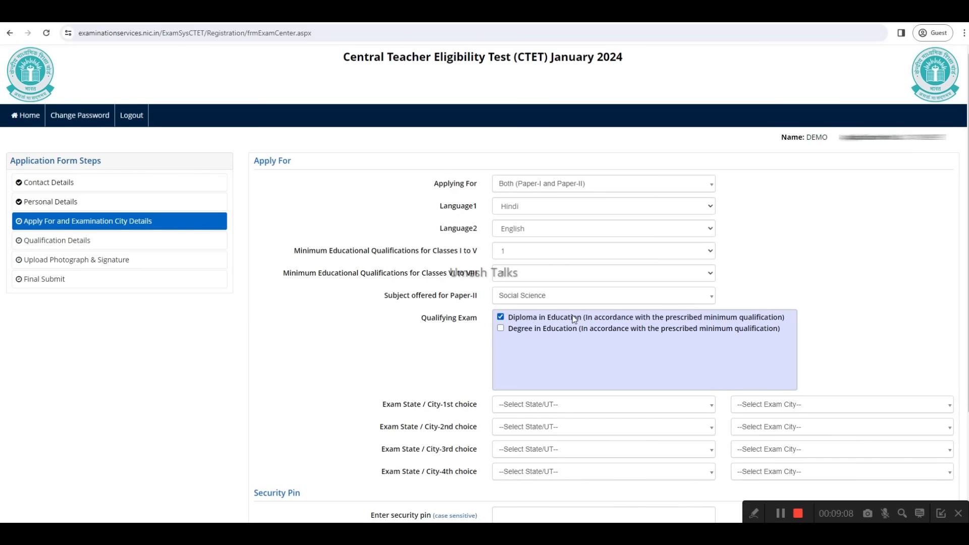
click(501, 329)
click(499, 317)
click(500, 329)
click(500, 318)
Step: Set the first choice of exam state and city to BIHAR and GOPALGANJ
scroll(555, 338, down, 2)
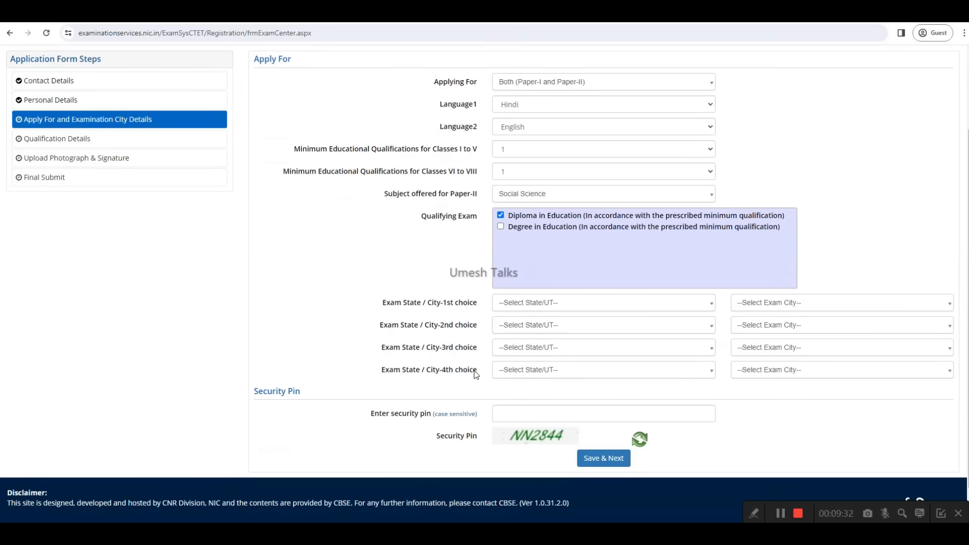
click(535, 306)
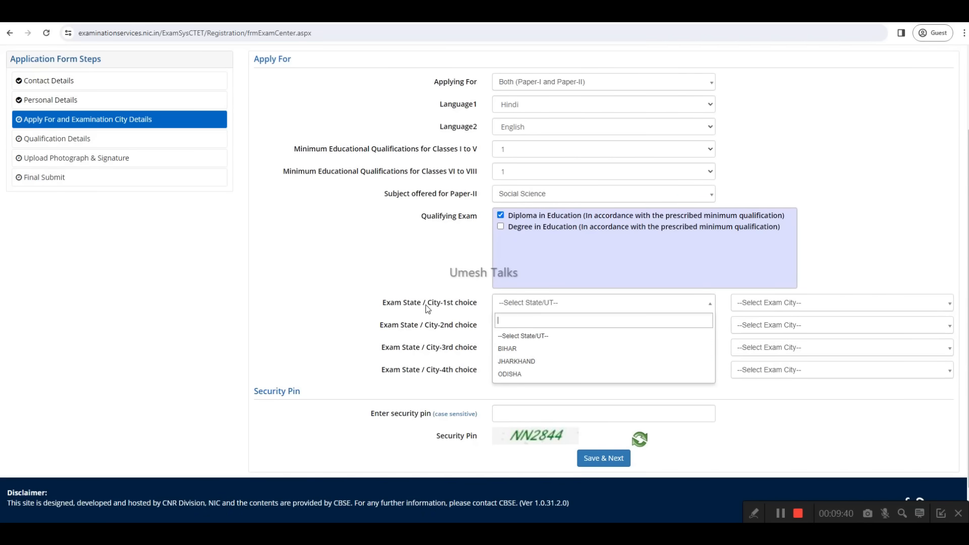
click(509, 349)
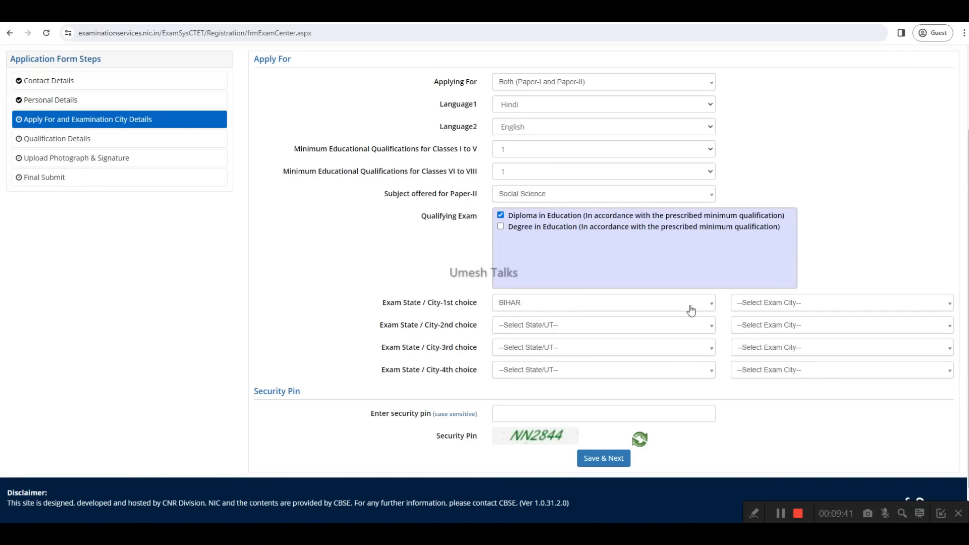
click(758, 304)
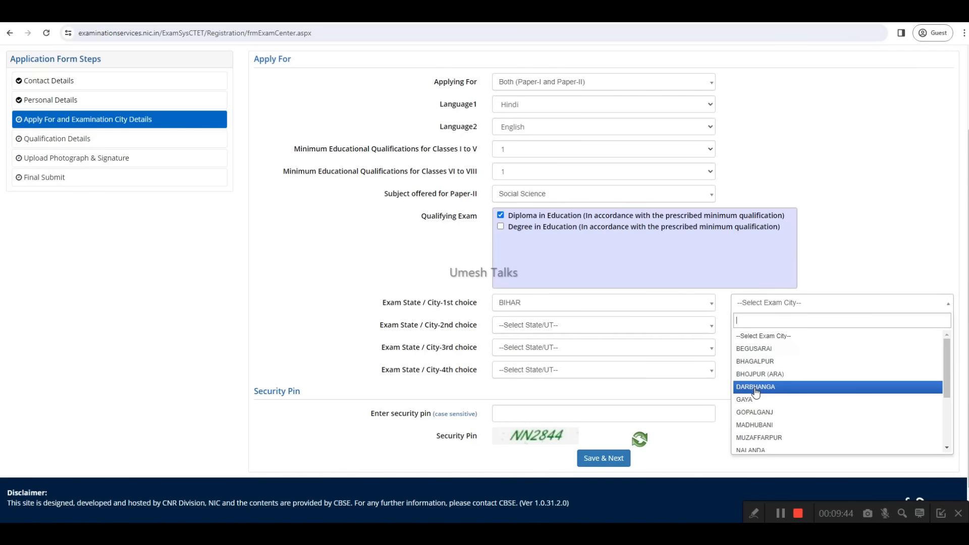
click(756, 412)
Step: Set the second to fourth exam city choices to BHAGALPUR, GAYA and MUZAFFARPUR, all in BIHAR, and save the page to continue
click(543, 329)
click(524, 370)
click(767, 327)
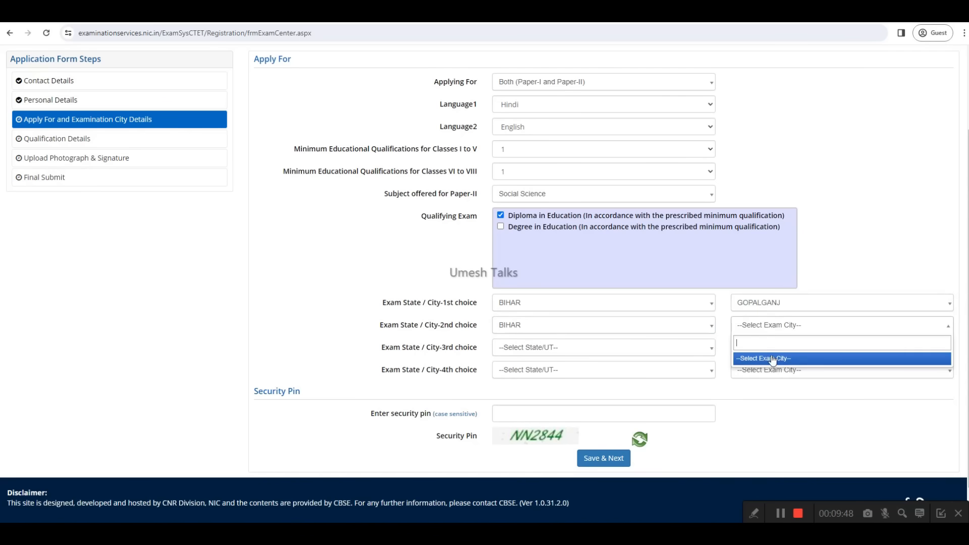
click(760, 326)
click(760, 328)
click(765, 359)
click(518, 327)
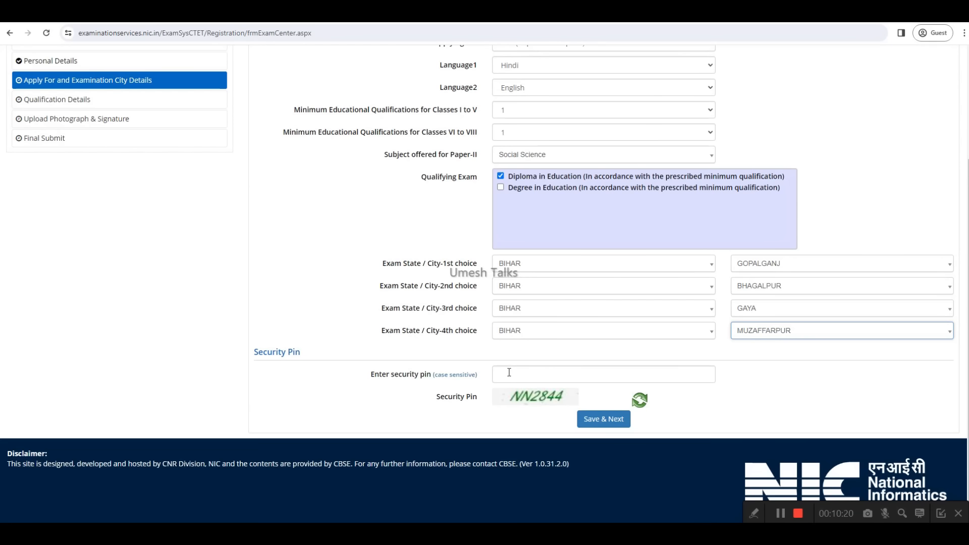
click(607, 424)
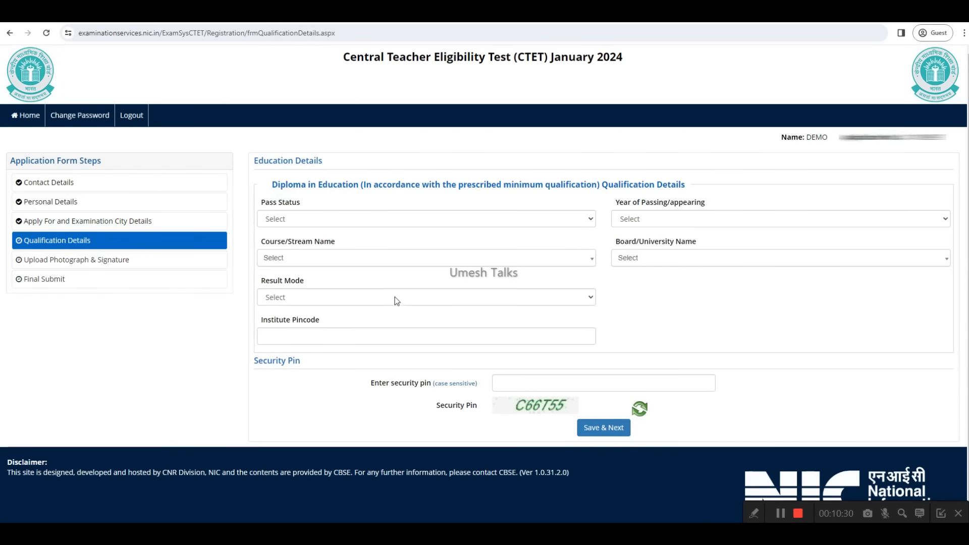
Step: Set the Diploma in Education pass status to Passed and the year of passing to 2022
drag(275, 186, 359, 187)
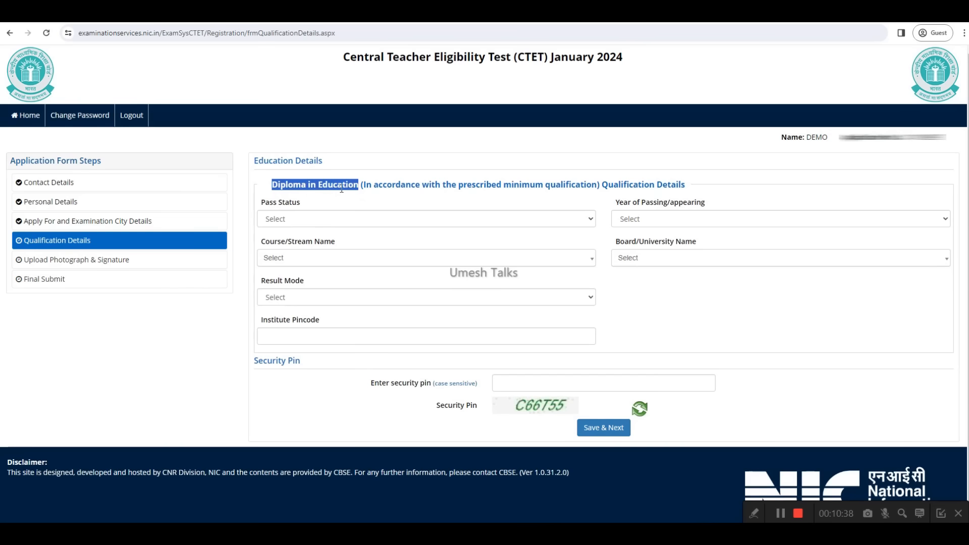
click(297, 218)
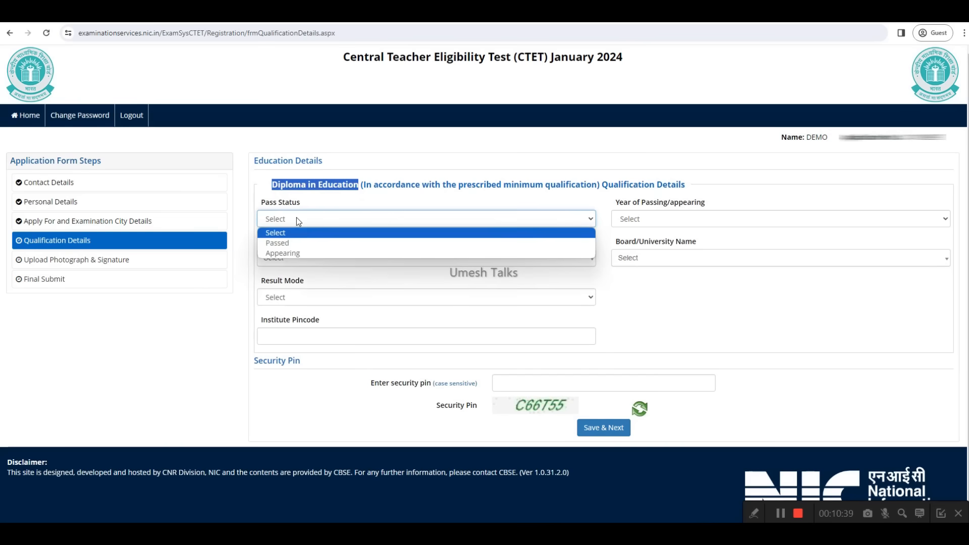
click(286, 243)
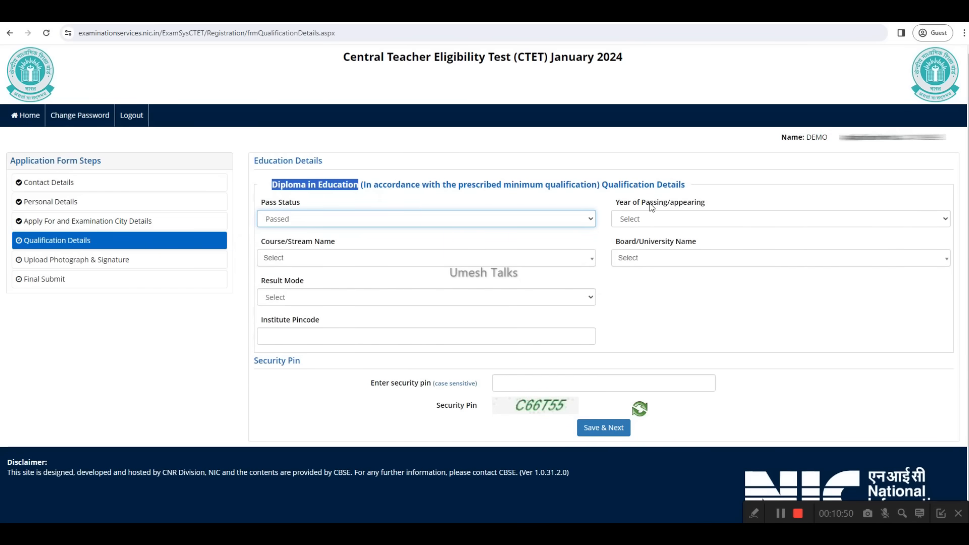
click(653, 218)
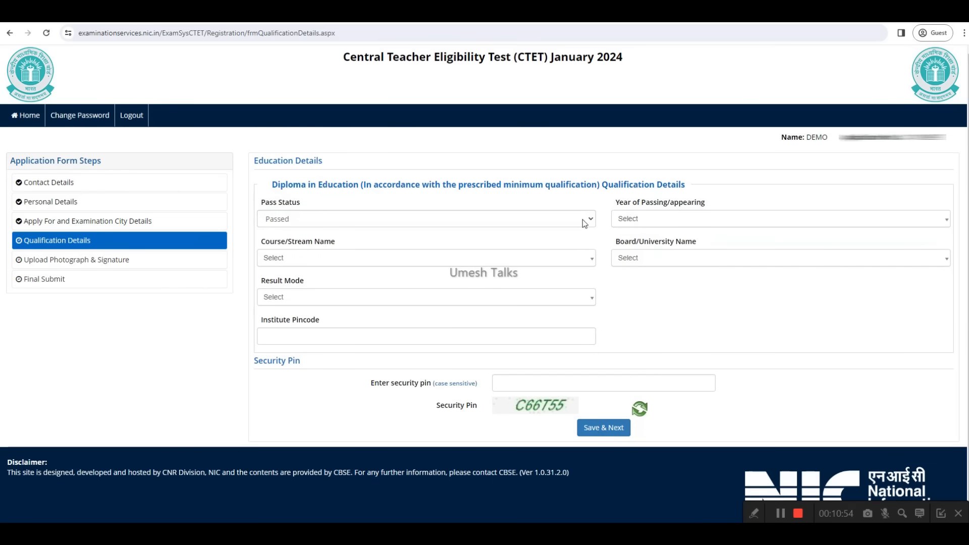
click(652, 218)
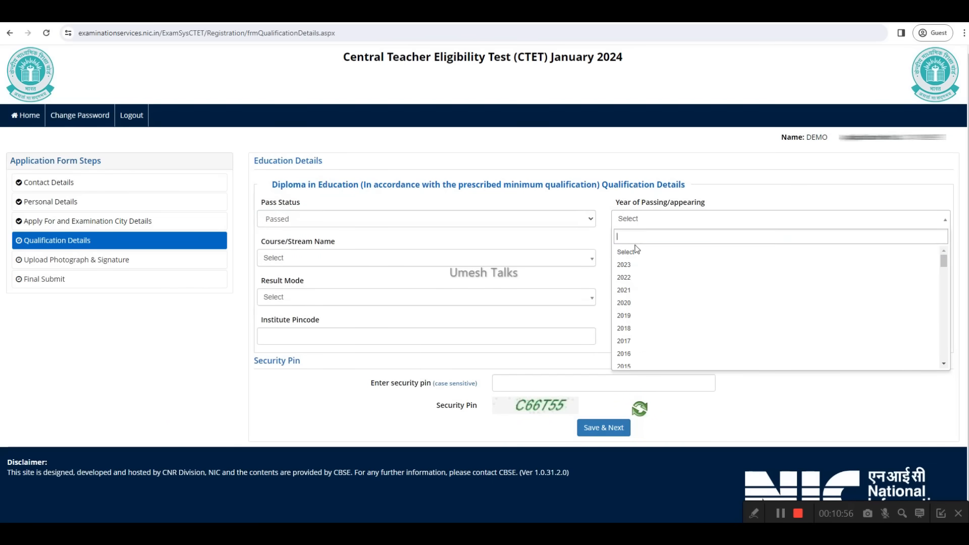
click(631, 279)
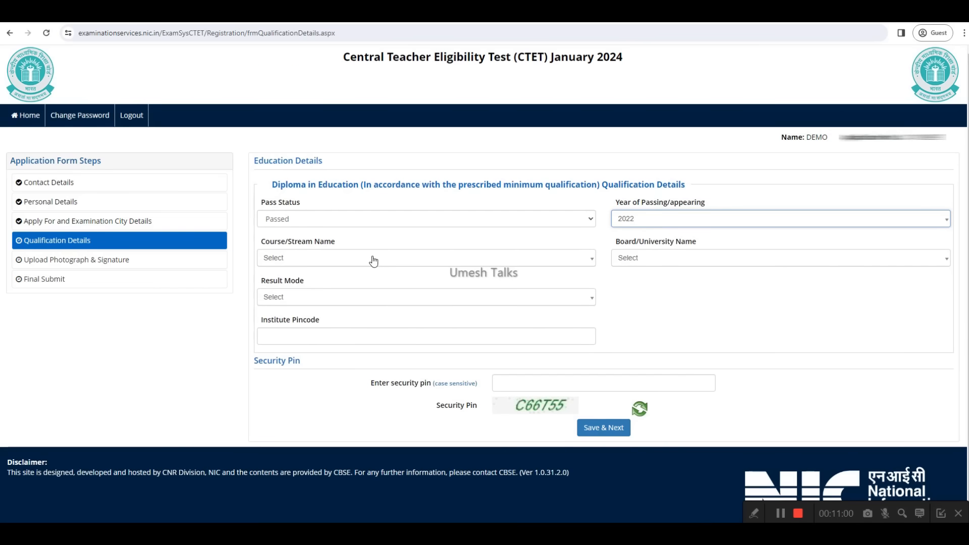
Step: Set the course/stream to Education/Elementry Education etc and the board/university name to OTHERS
click(330, 261)
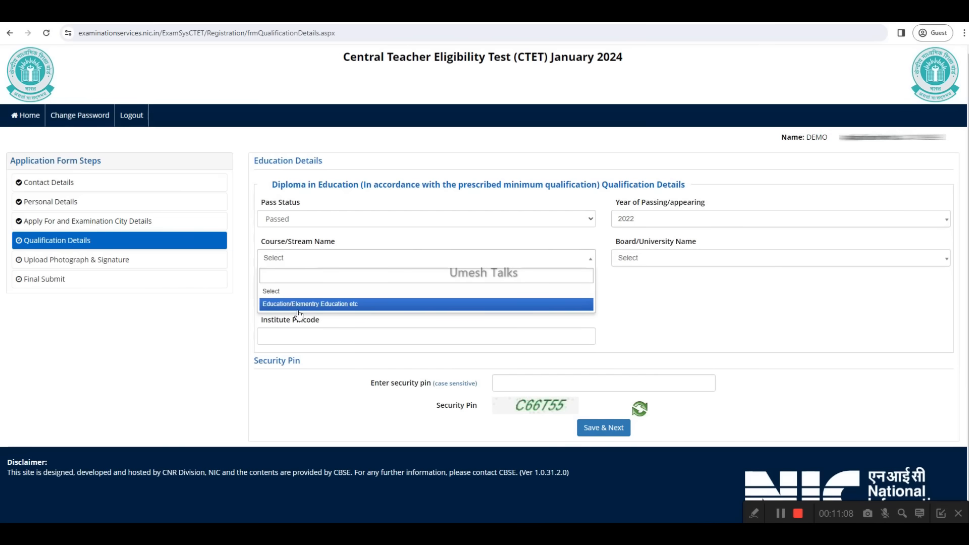
click(328, 305)
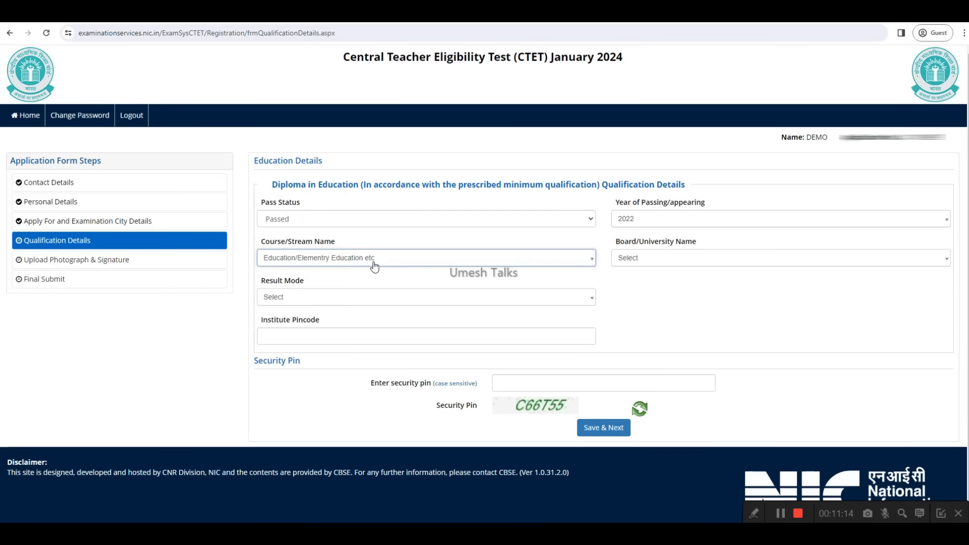
click(648, 246)
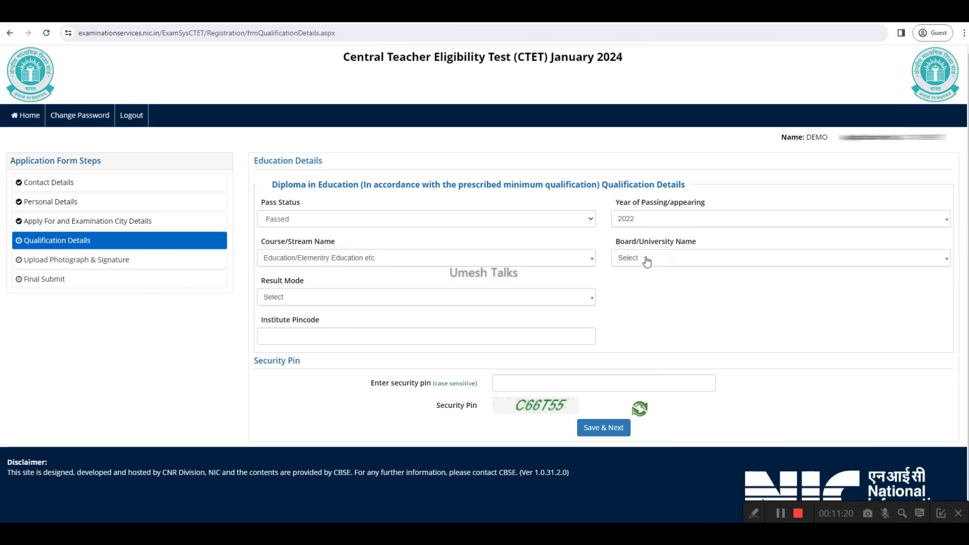
click(646, 262)
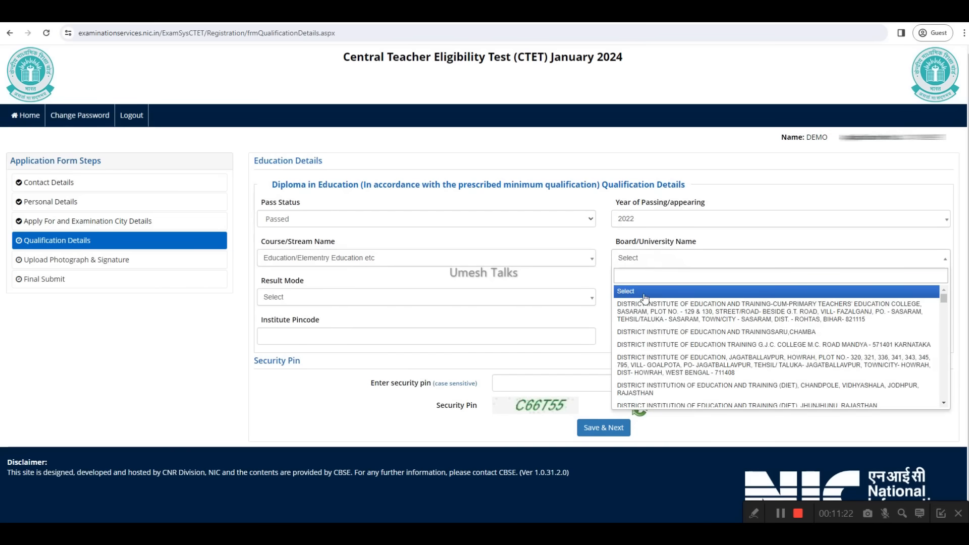
drag(944, 298, 945, 319)
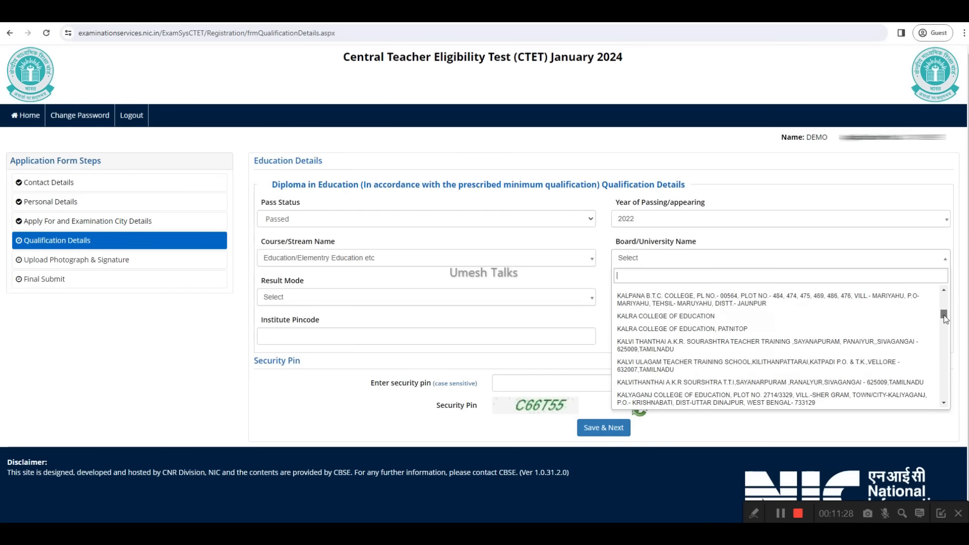
drag(944, 319, 936, 405)
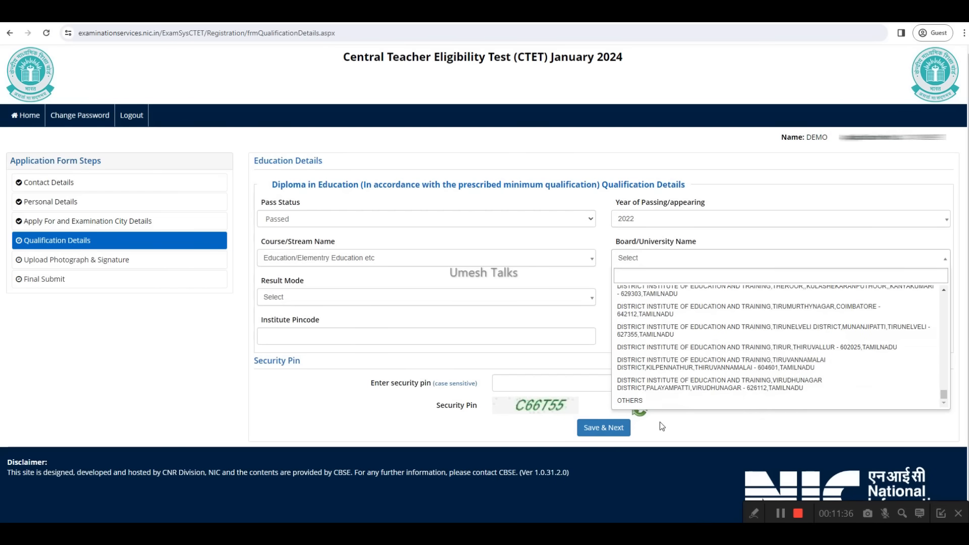
click(640, 401)
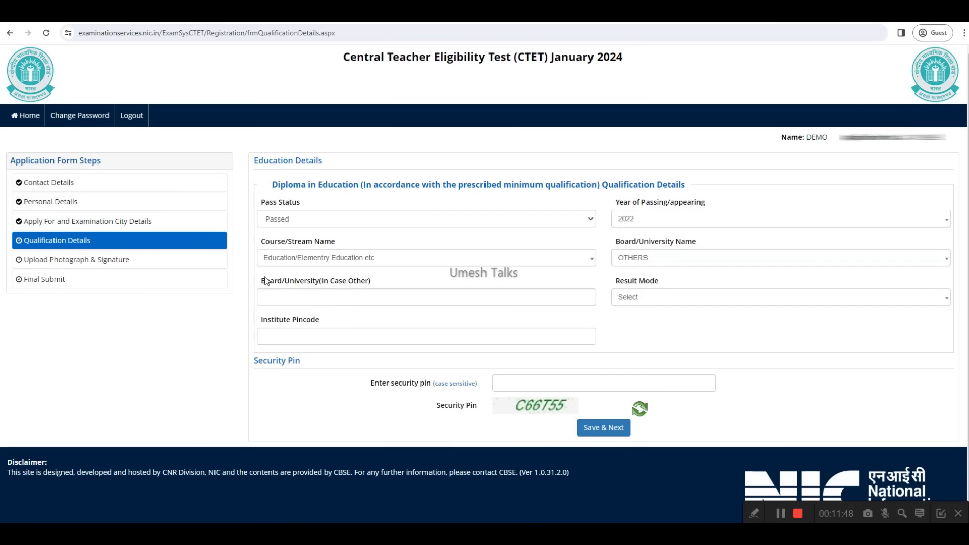
click(308, 298)
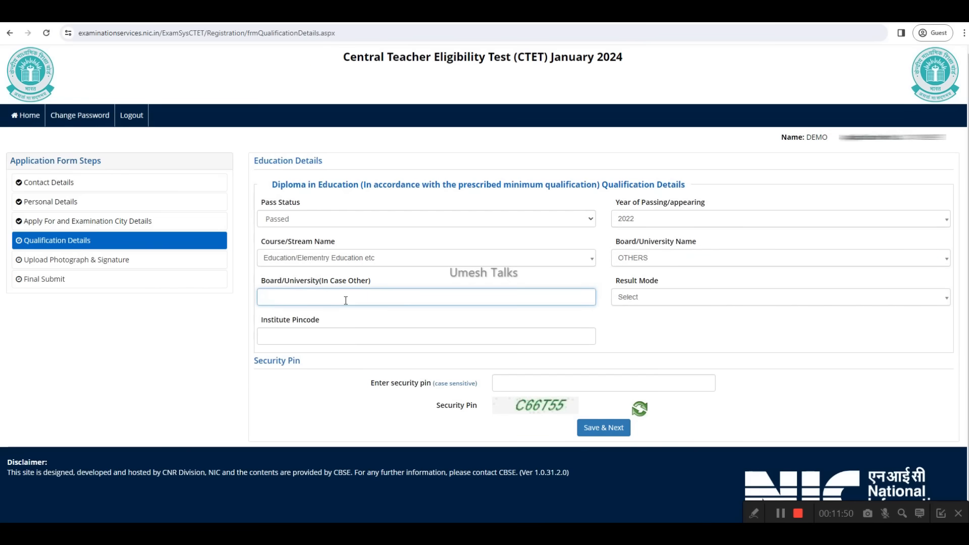
click(643, 257)
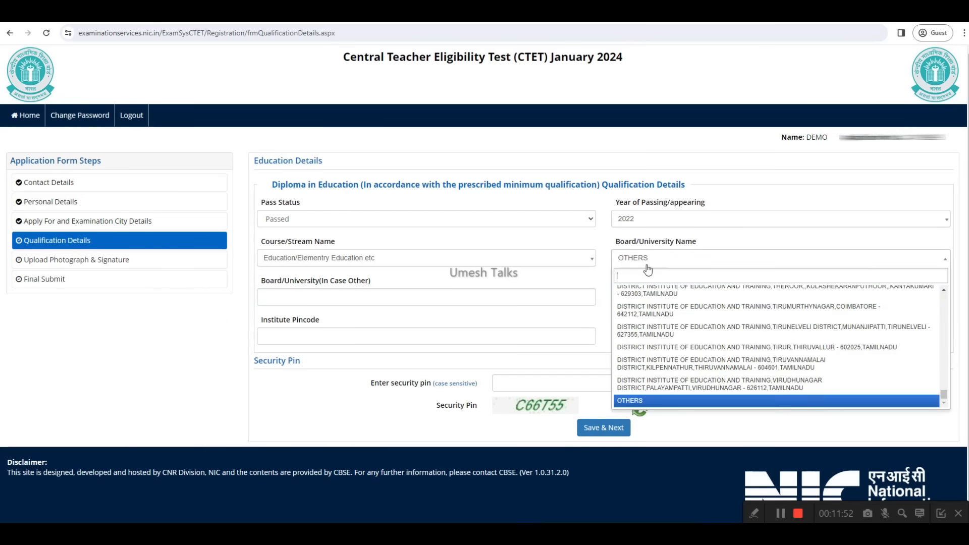
click(595, 272)
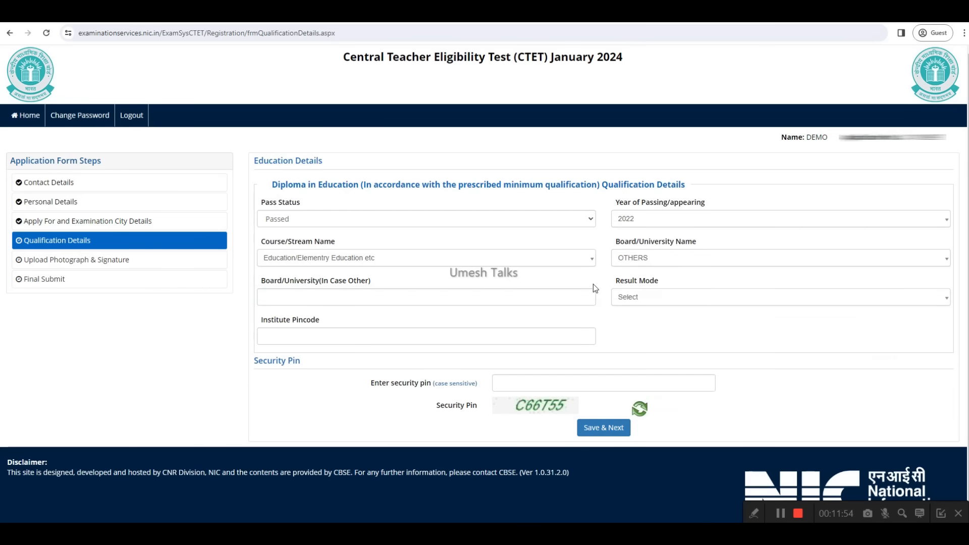
Step: Set the result mode to Percentage, with total marks of 800 and obtained marks of 700
click(640, 301)
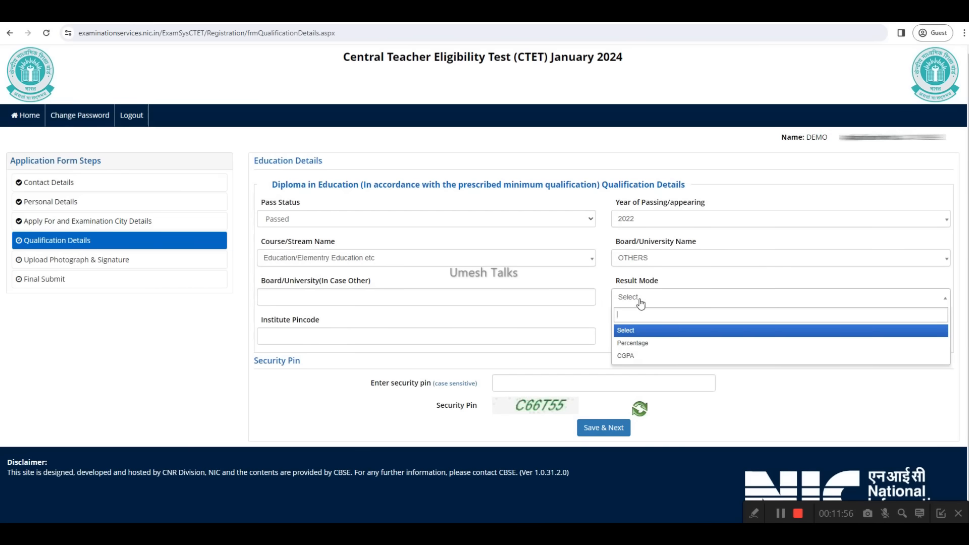
click(637, 343)
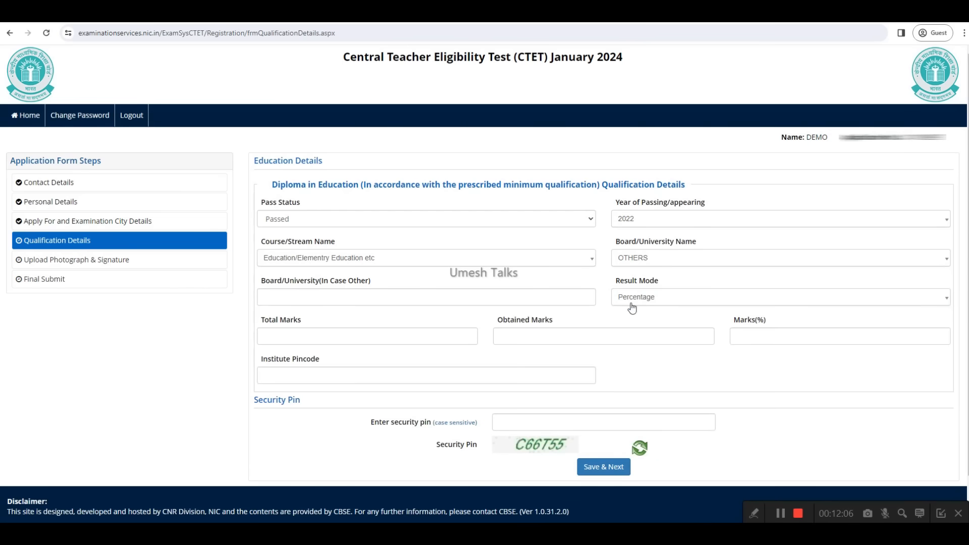
double_click(270, 321)
drag(285, 326, 304, 325)
drag(498, 325, 555, 326)
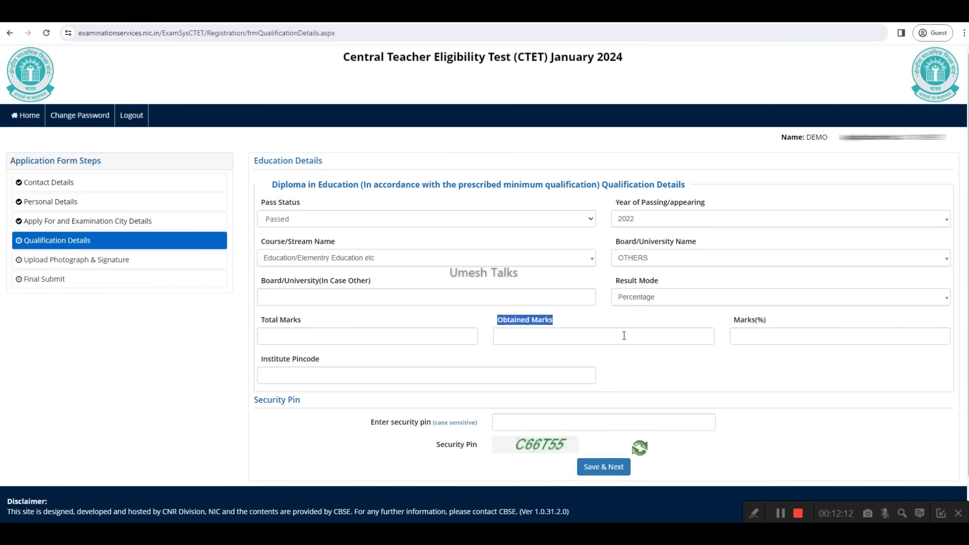
click(361, 338)
text(800)
click(529, 338)
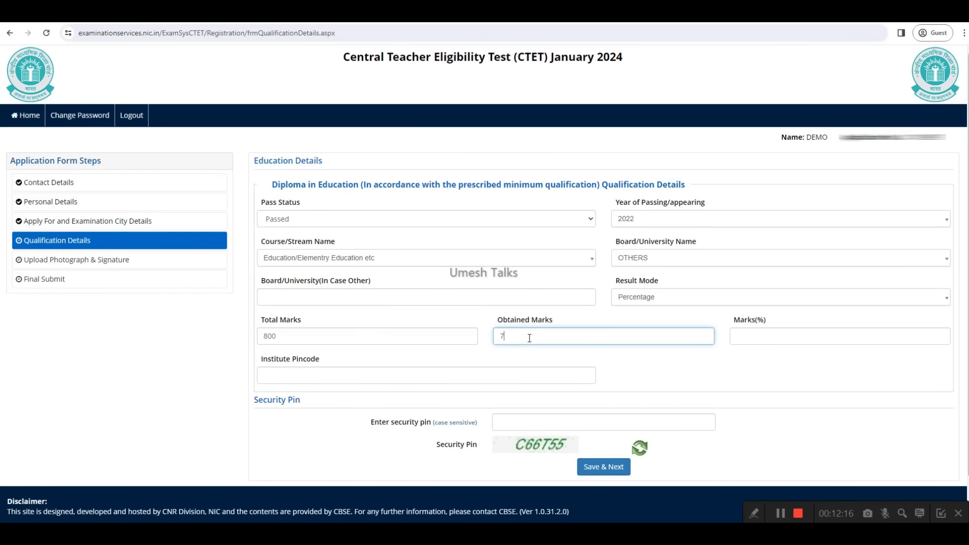
click(793, 353)
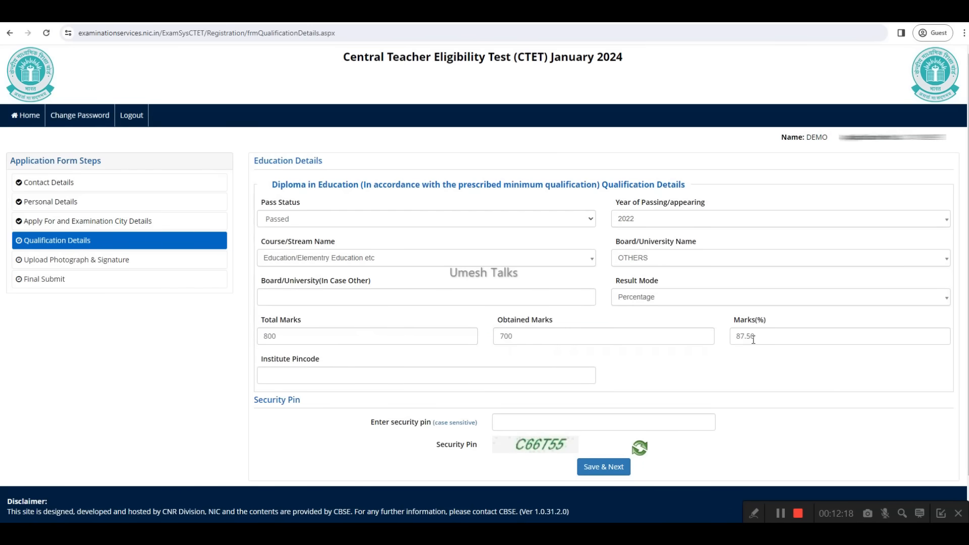
Step: Enter dd as the other board/university name and place the cursor in the institute pincode field
click(318, 291)
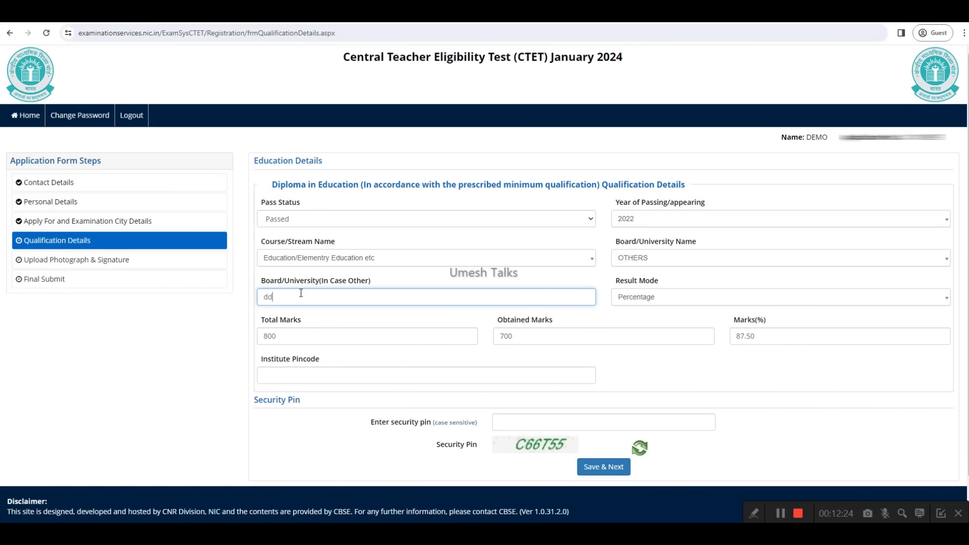
scroll(422, 312, down, 1)
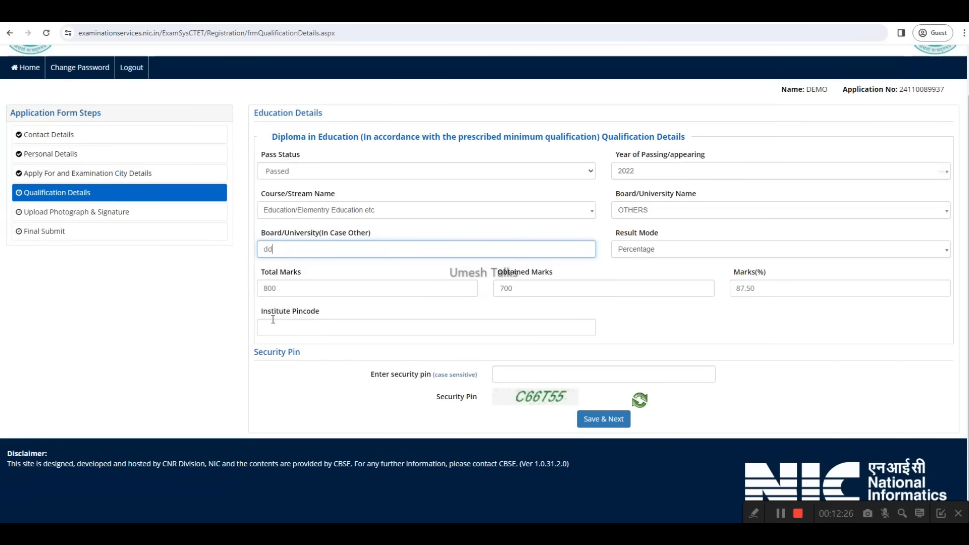
drag(261, 311, 317, 322)
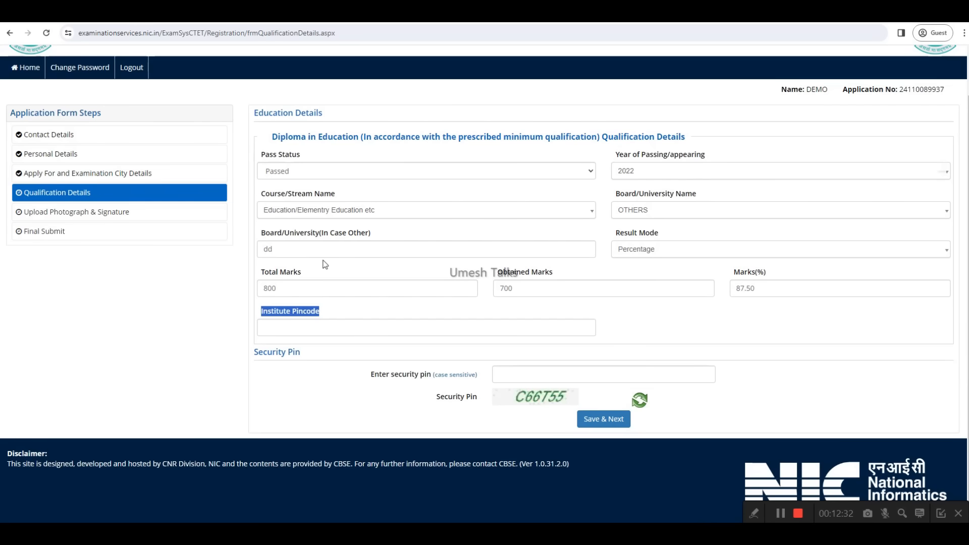
click(314, 326)
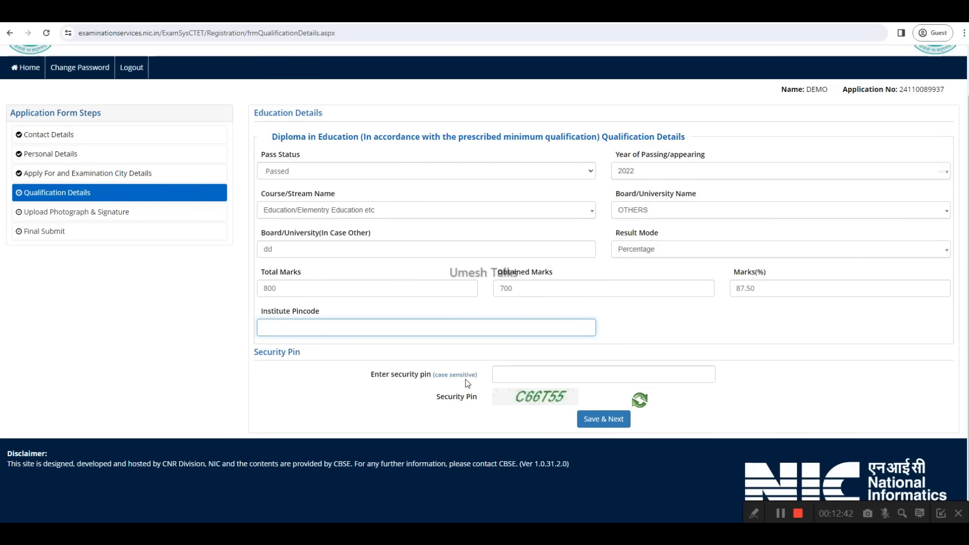
click(780, 516)
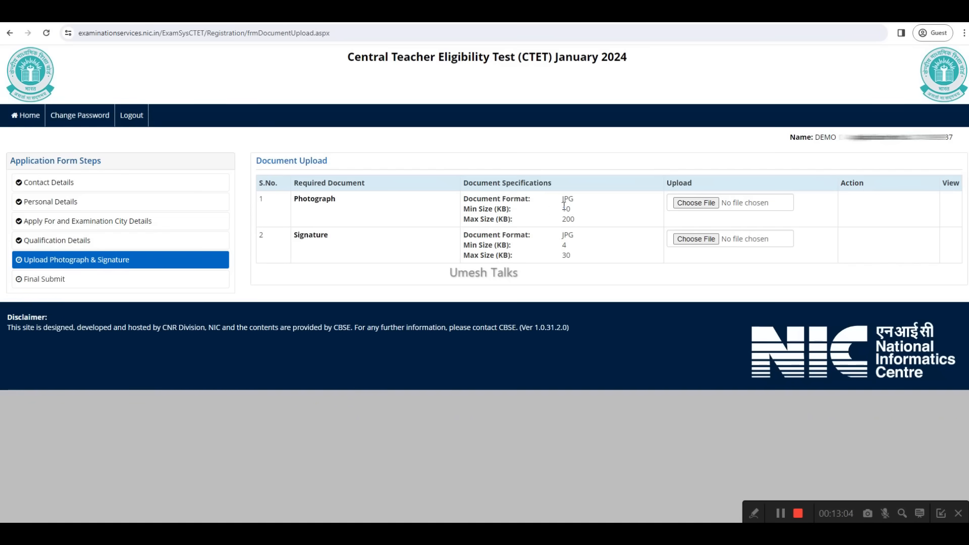
Step: Choose Photo.jpg from the Demo files folder on the Desktop as the photograph
click(696, 203)
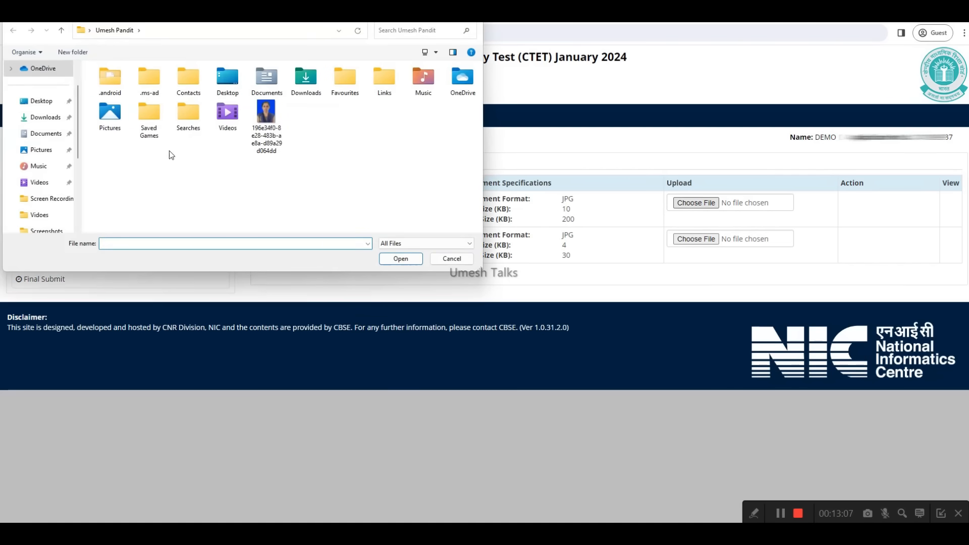
click(41, 101)
double_click(130, 112)
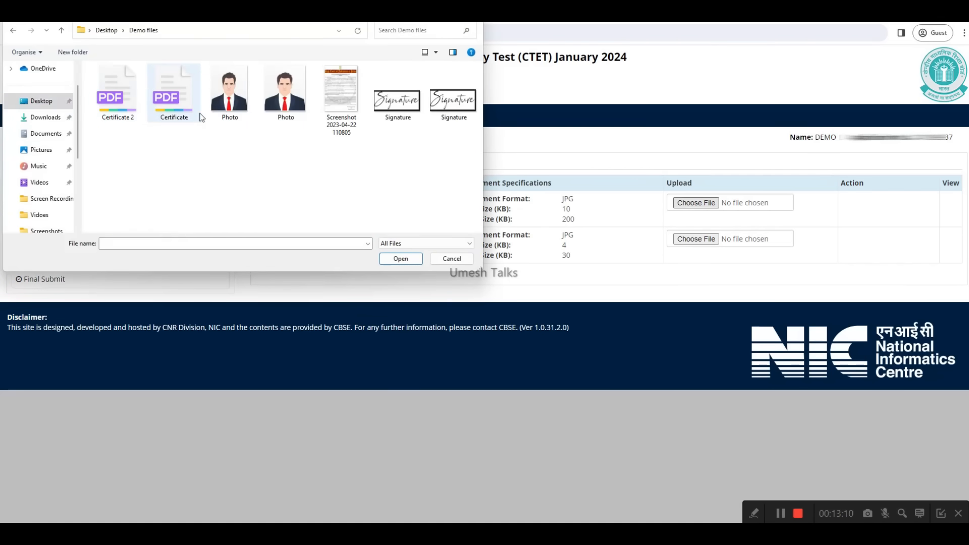
double_click(230, 114)
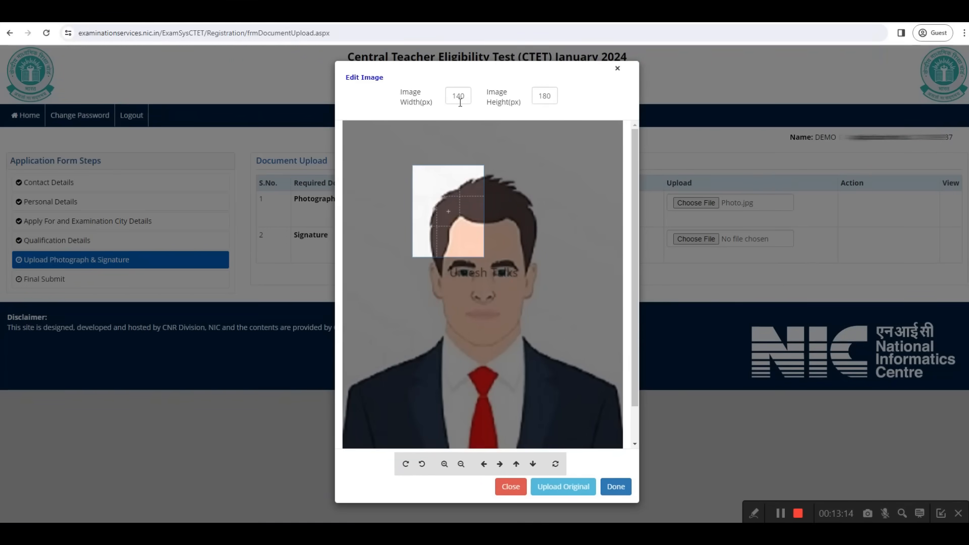
Step: Crop the photograph to 350 px wide and 450 px high, centred on the face, and upload it
drag(463, 99, 452, 97)
text(350)
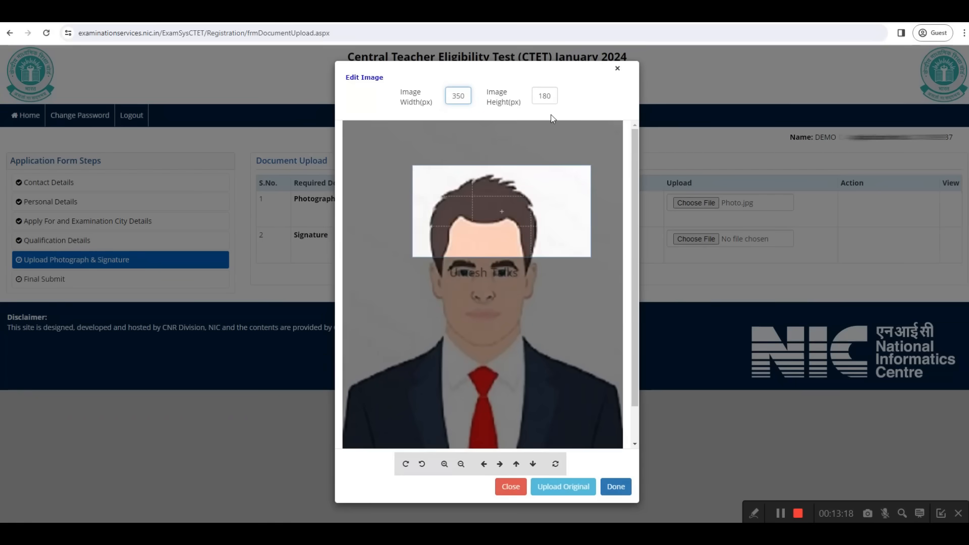
drag(548, 96, 538, 95)
text(450)
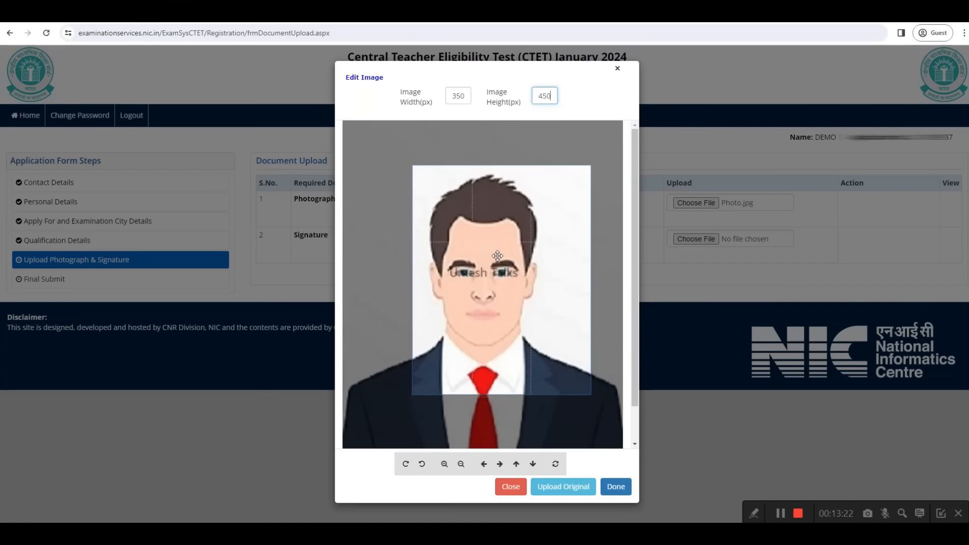
drag(497, 256, 483, 256)
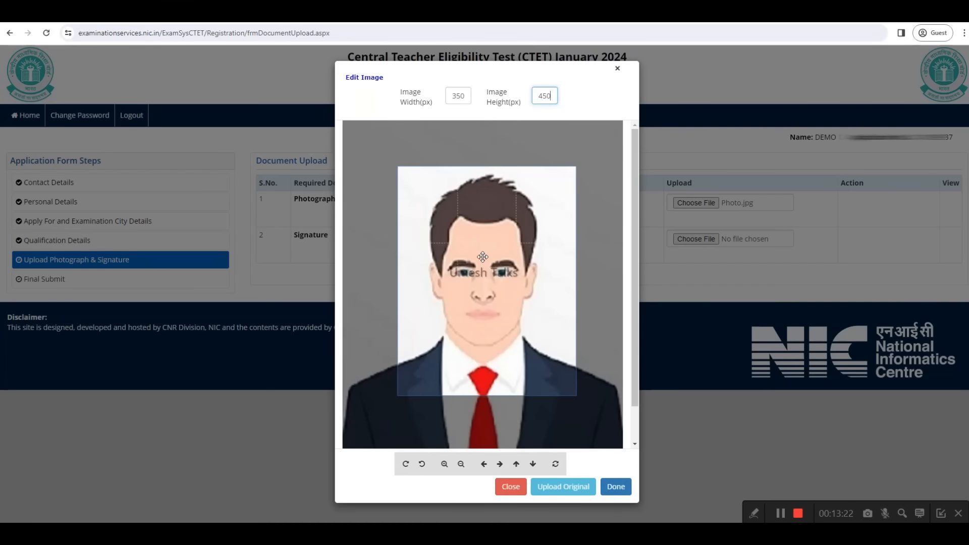
click(614, 488)
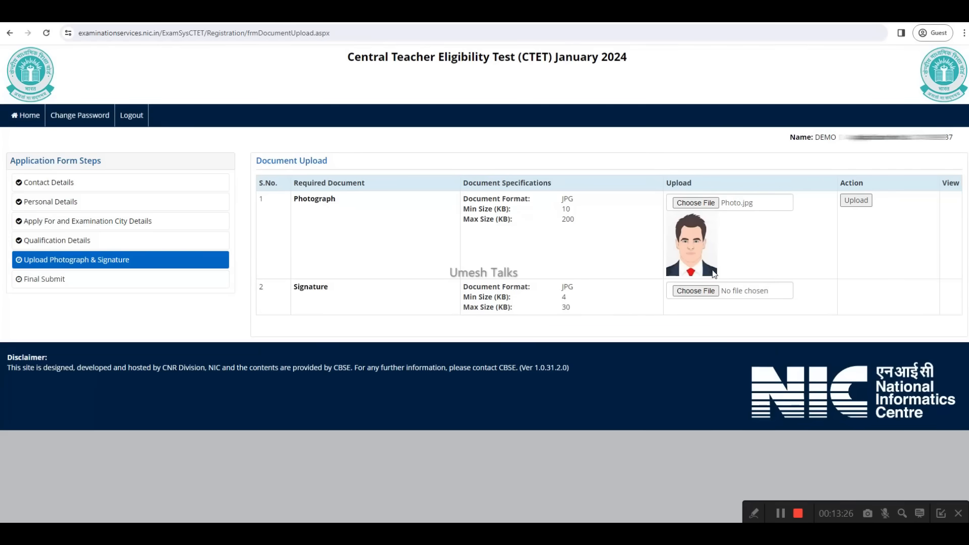
click(857, 202)
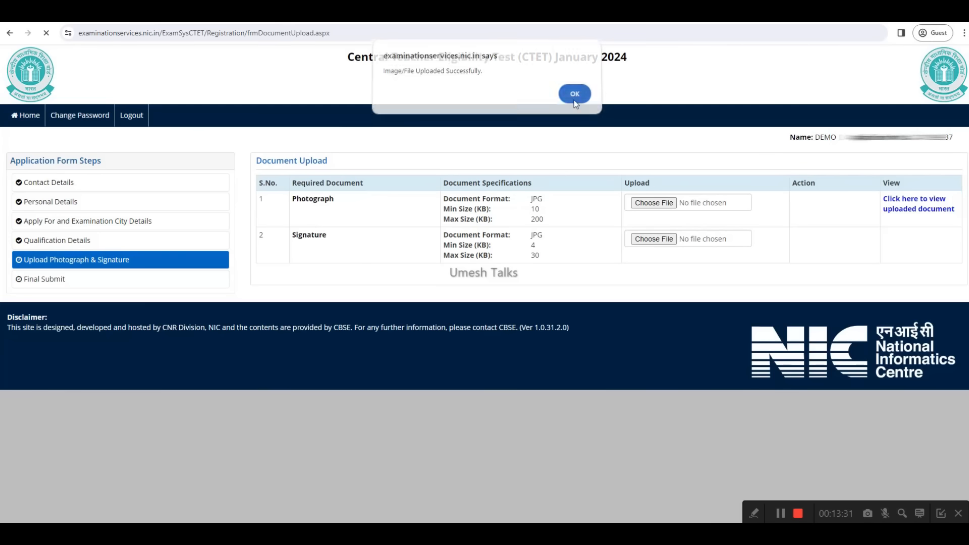
click(573, 99)
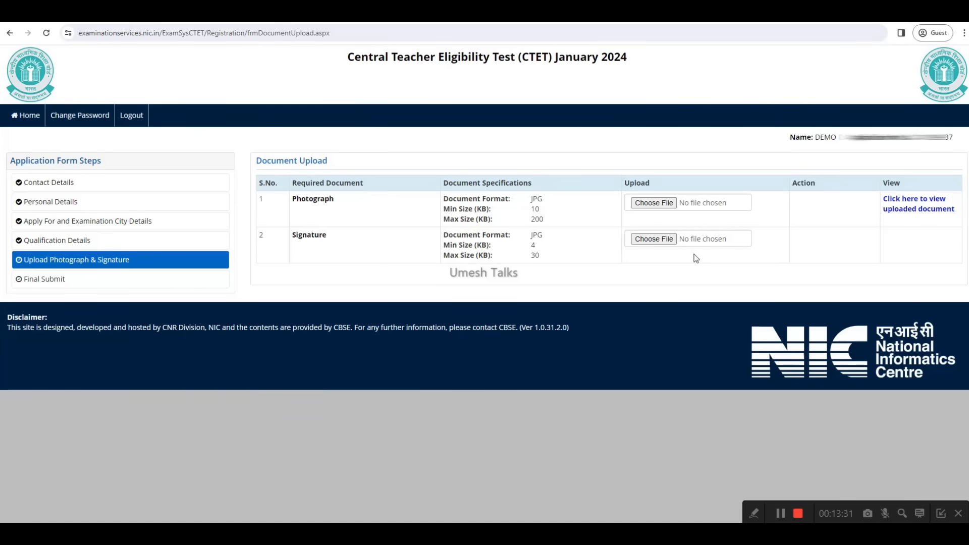
Step: Upload Signature.jpg from the Demo files folder as the signature, shrinking the image so the crop frame covers most of it
click(655, 240)
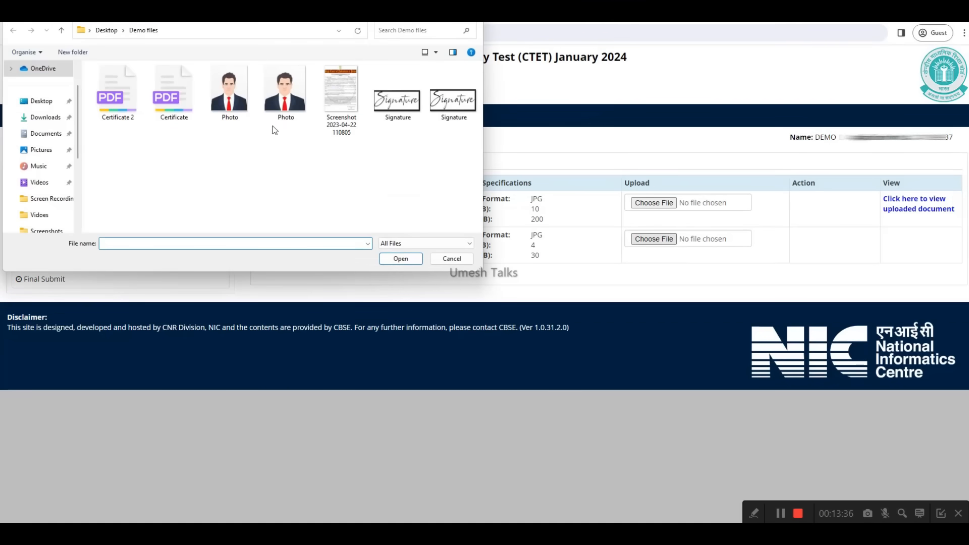
double_click(398, 108)
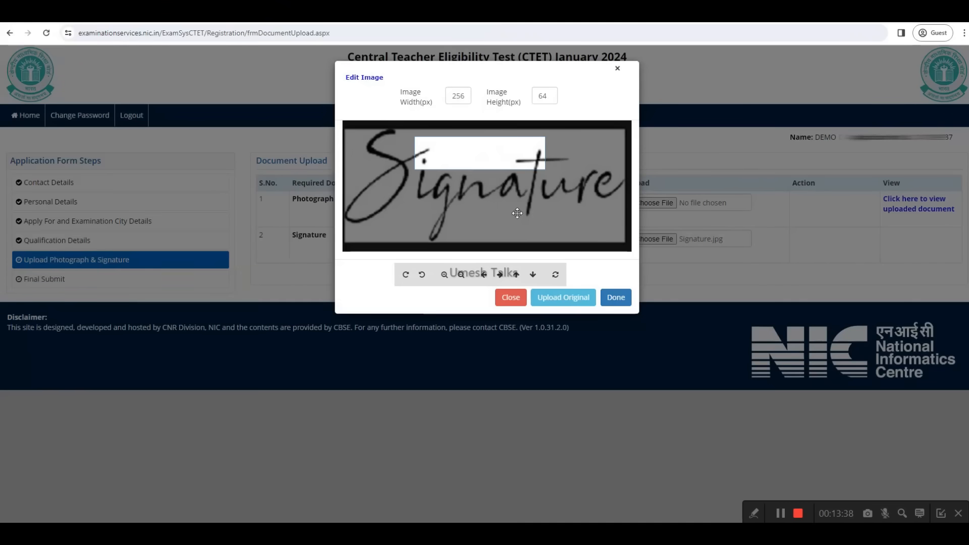
mouse_move(495, 154)
mouse_down()
mouse_move(495, 167)
mouse_move(414, 160)
mouse_move(440, 167)
mouse_up()
scroll(439, 157, down, 5)
click(468, 99)
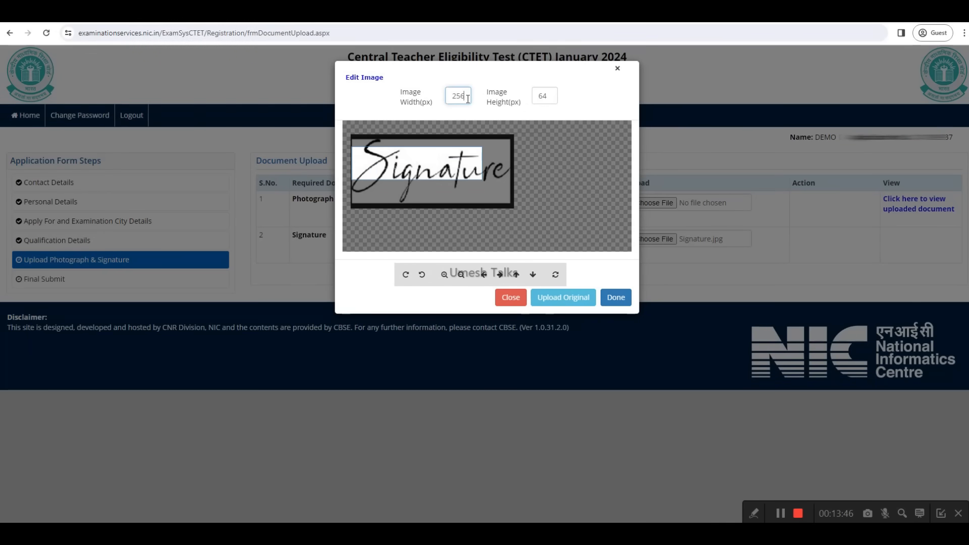
click(615, 299)
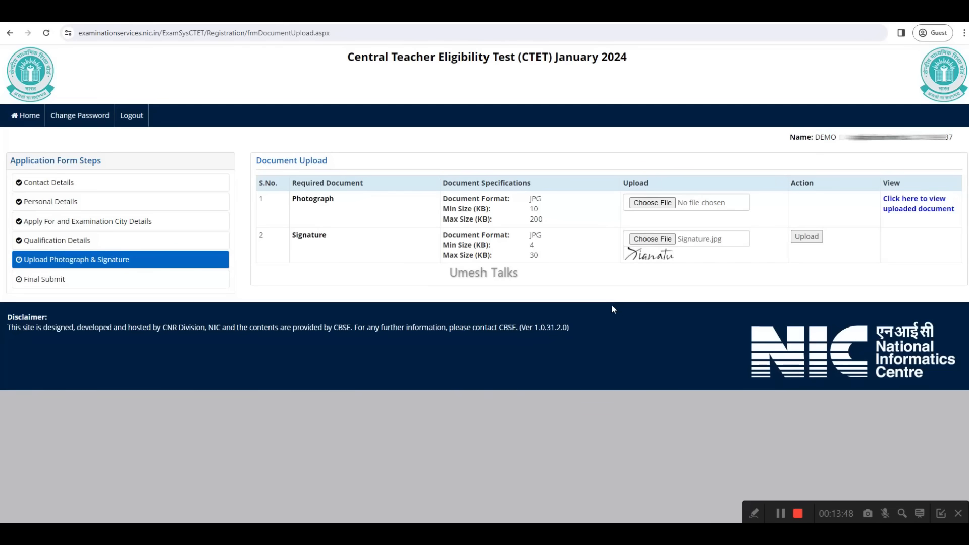
click(806, 237)
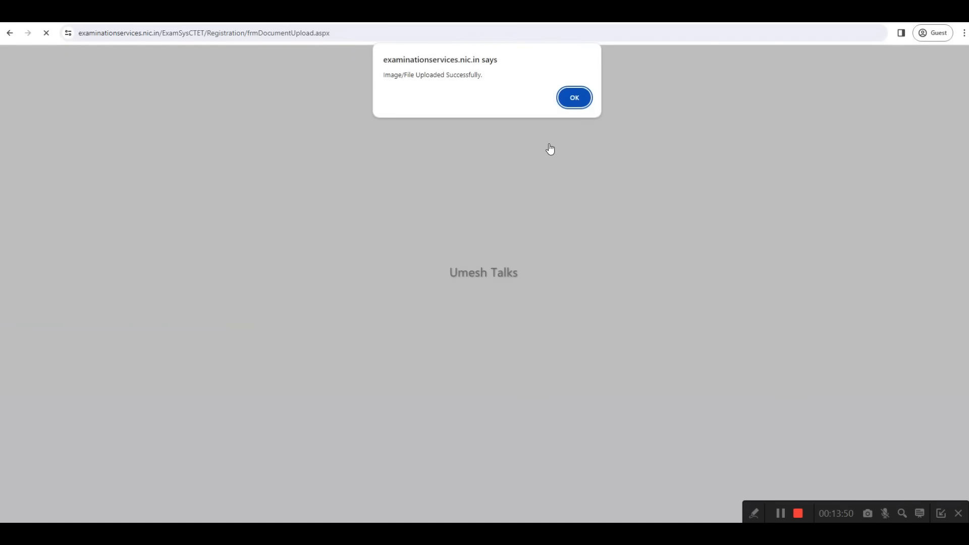
click(574, 98)
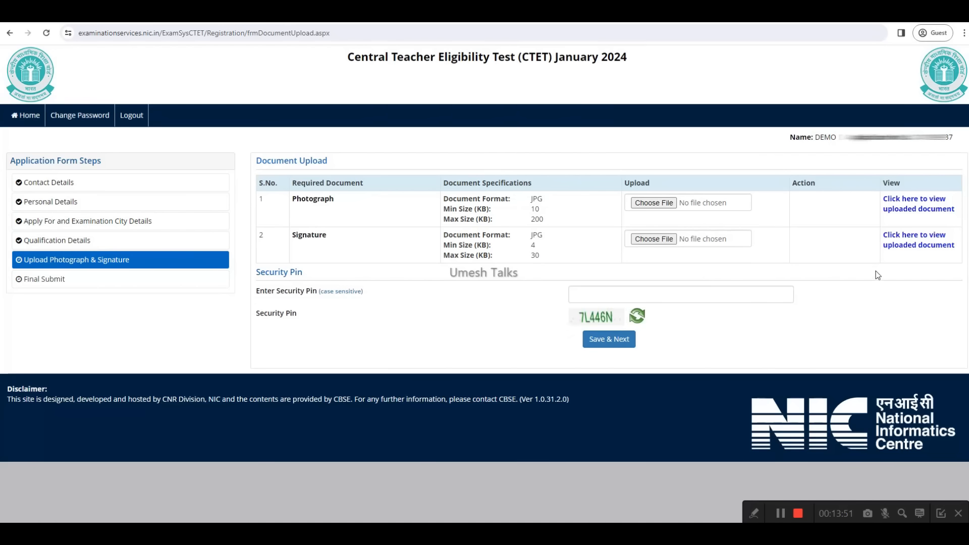
Step: Enter the security pin shown on the document upload page, save the uploads and continue to the final submission page
click(585, 294)
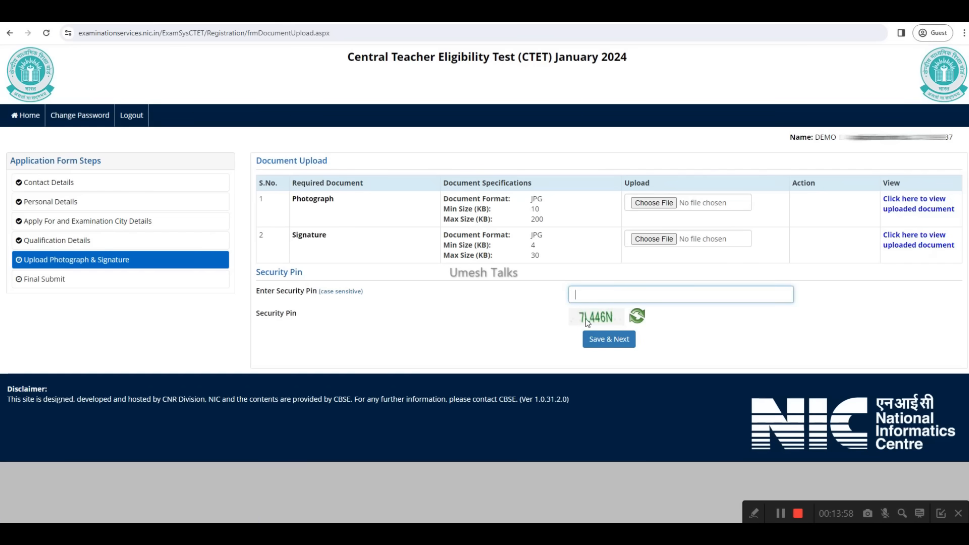
click(606, 348)
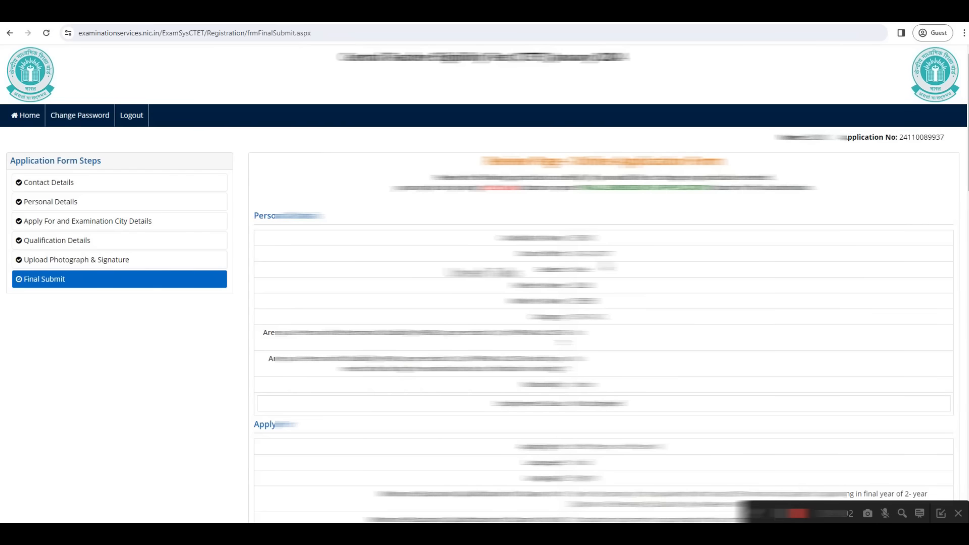
Step: Review the filled application and mark every listed particular as verified, from My Name through Contact Details
scroll(610, 312, down, 3)
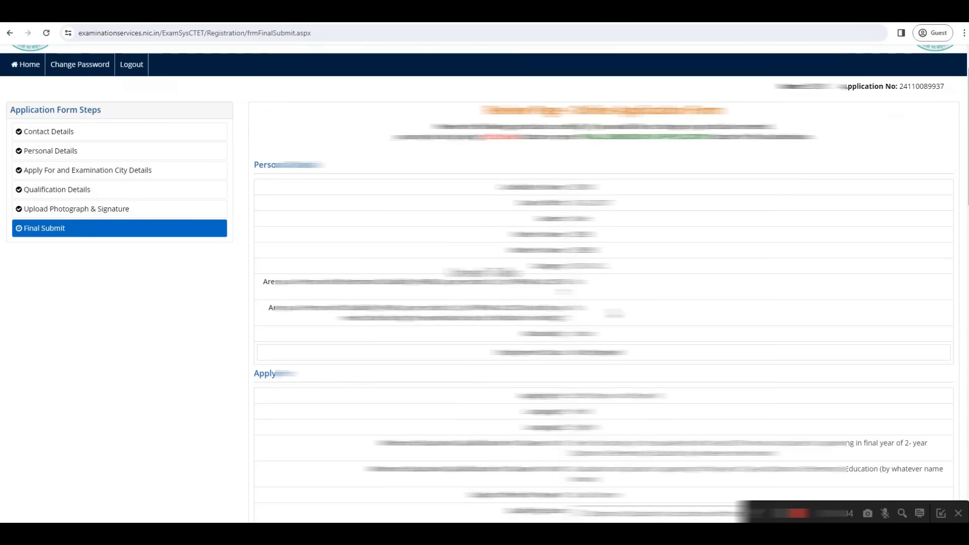
scroll(611, 282, down, 5)
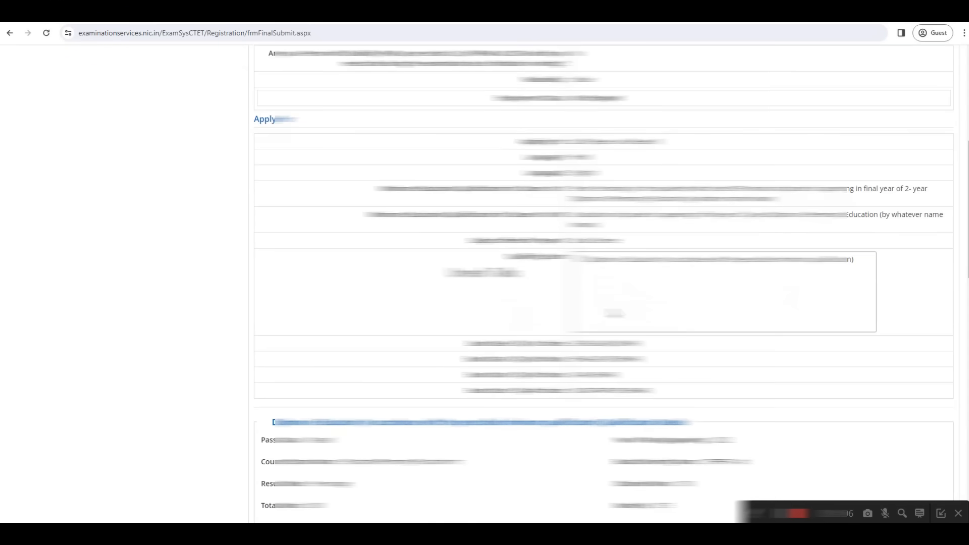
scroll(604, 283, down, 9)
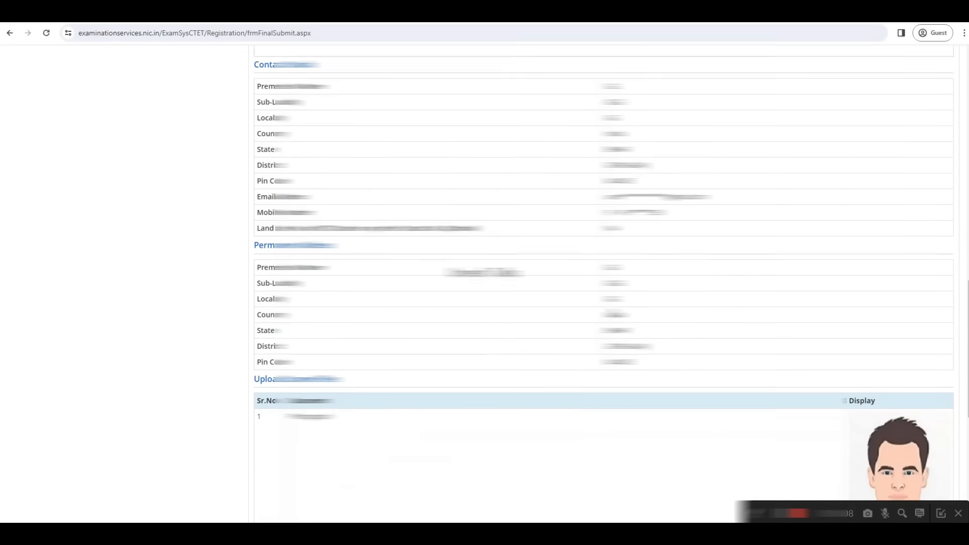
scroll(614, 313, down, 4)
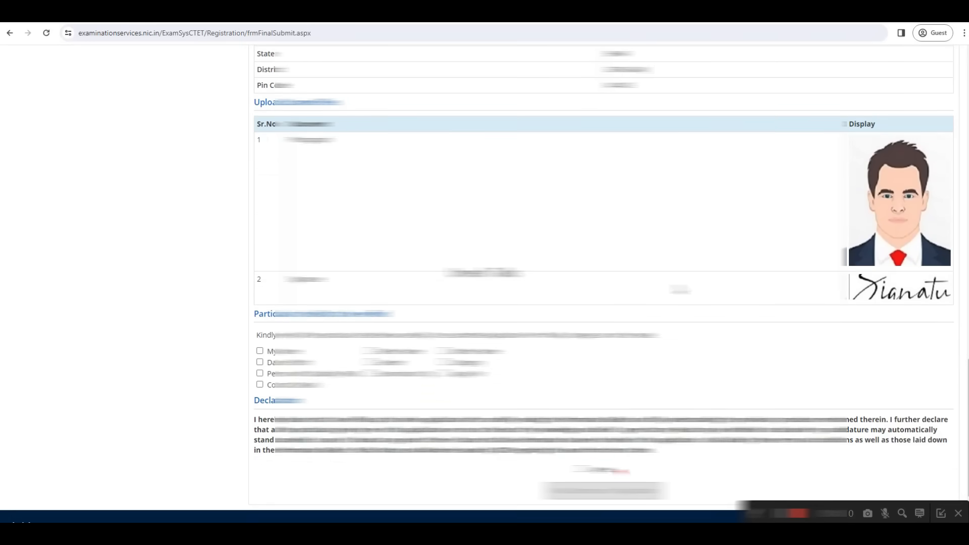
scroll(484, 283, down, 1)
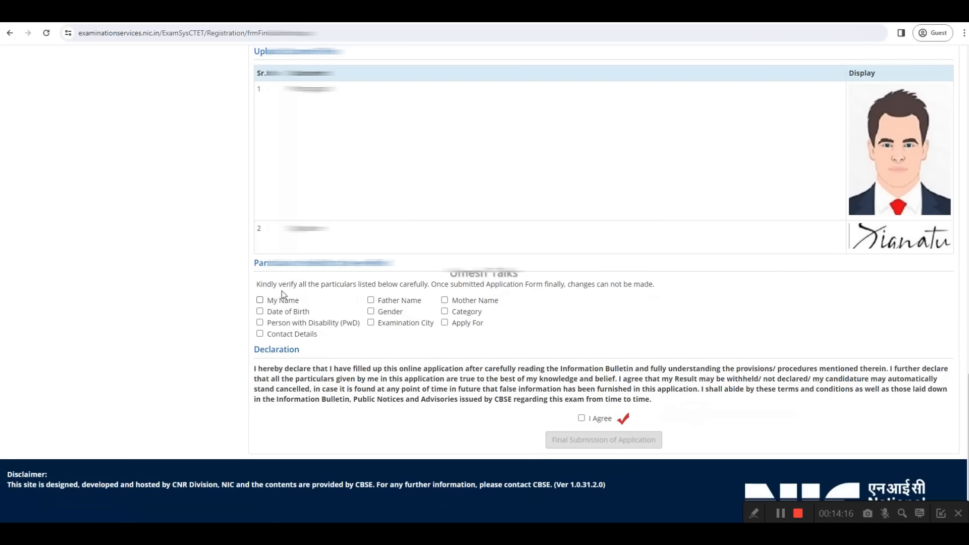
drag(257, 284, 410, 290)
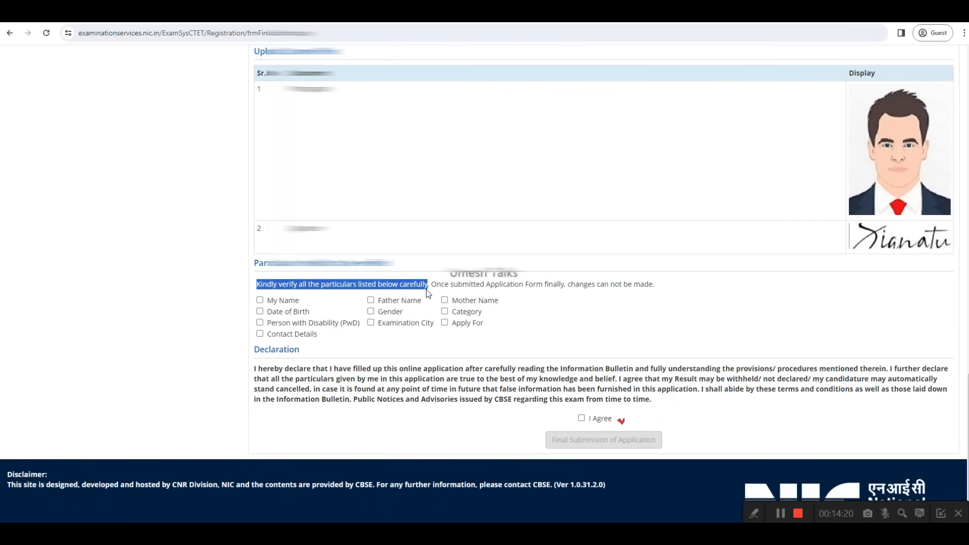
click(260, 300)
click(372, 301)
click(444, 301)
click(370, 310)
click(444, 311)
click(260, 323)
click(370, 323)
click(444, 322)
click(260, 333)
Step: Agree to the declaration and make the final submission of the application, confirming it
click(581, 419)
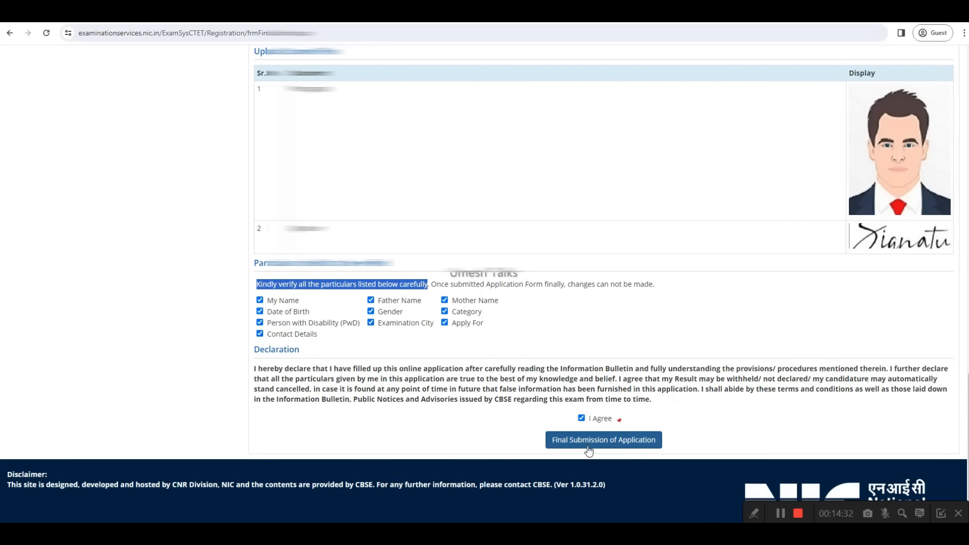
click(604, 440)
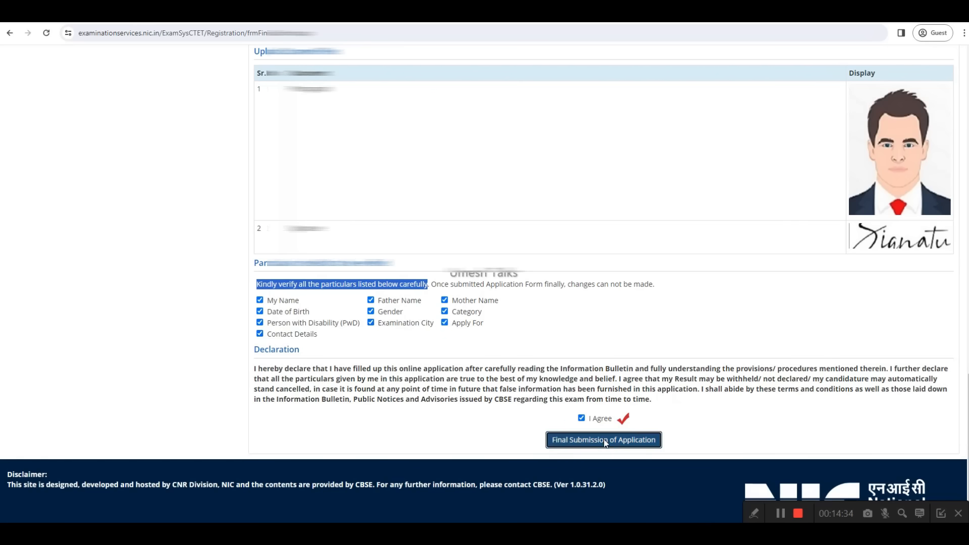
click(469, 305)
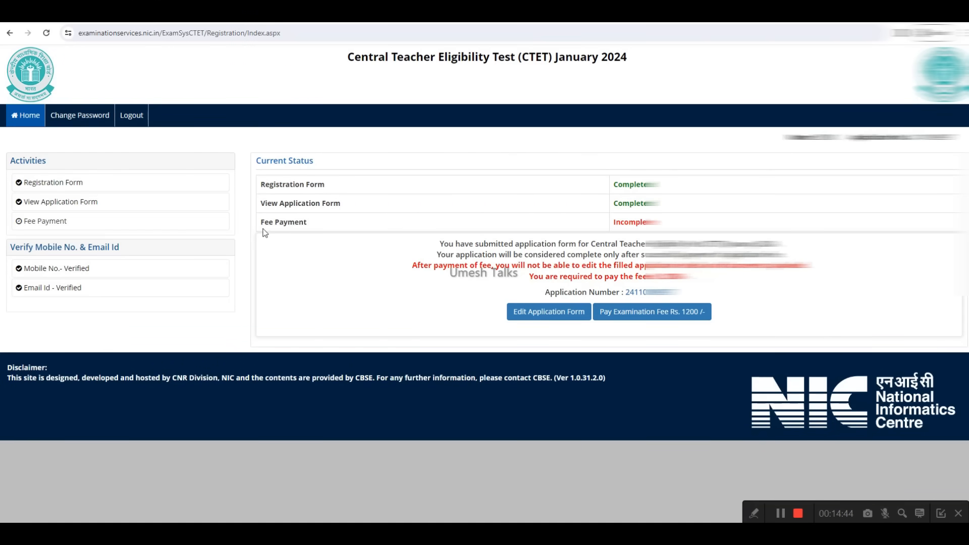
Step: Start the Rs. 1200 examination fee payment with Online Payment as the mode and confirm proceeding
click(108, 287)
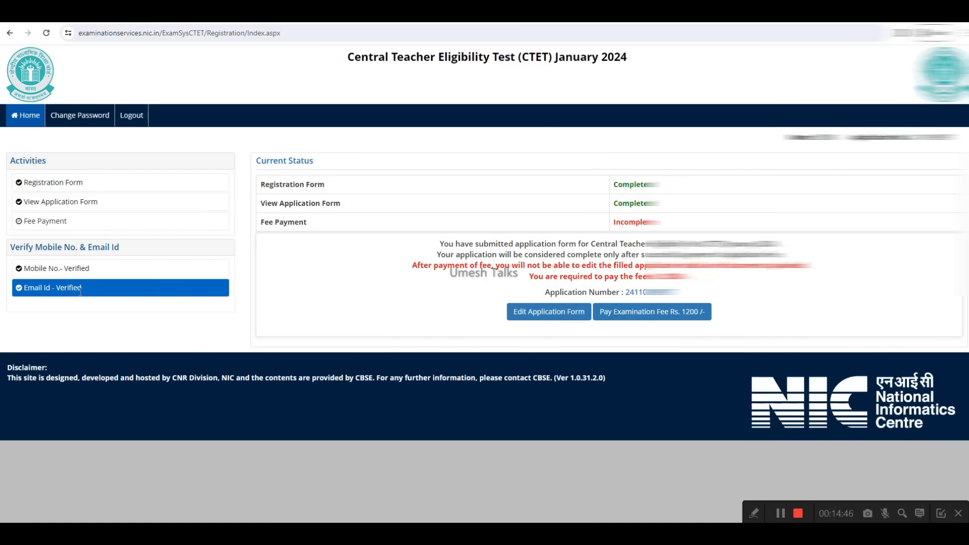
click(684, 317)
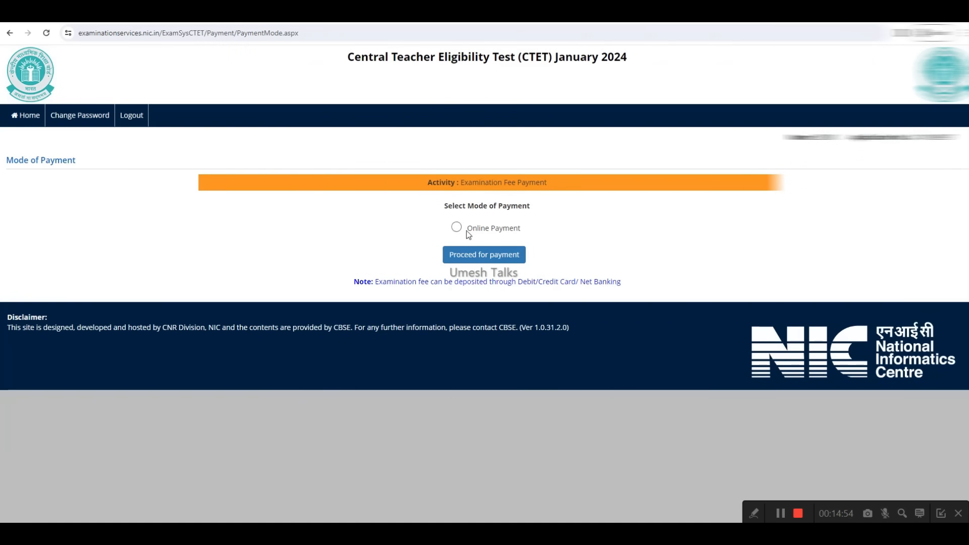
click(457, 227)
click(475, 258)
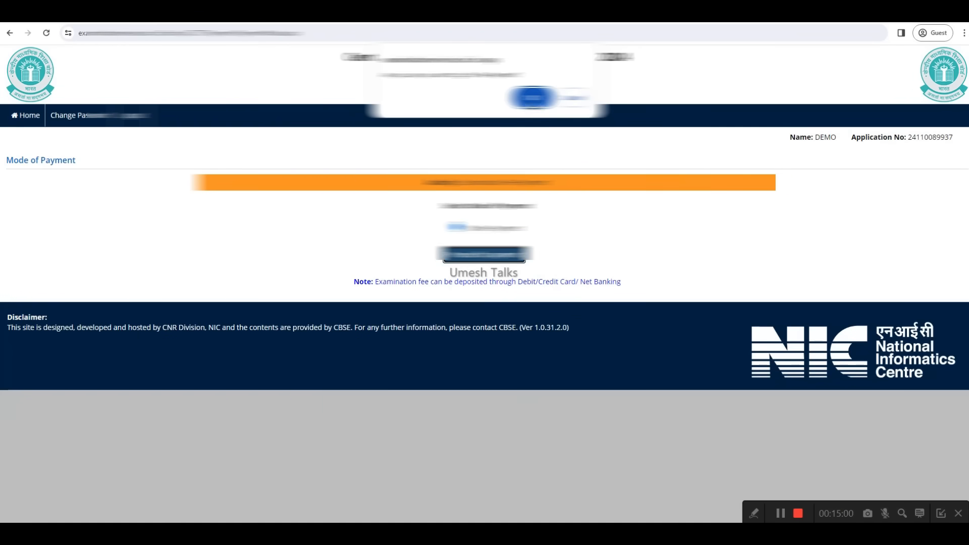
click(533, 97)
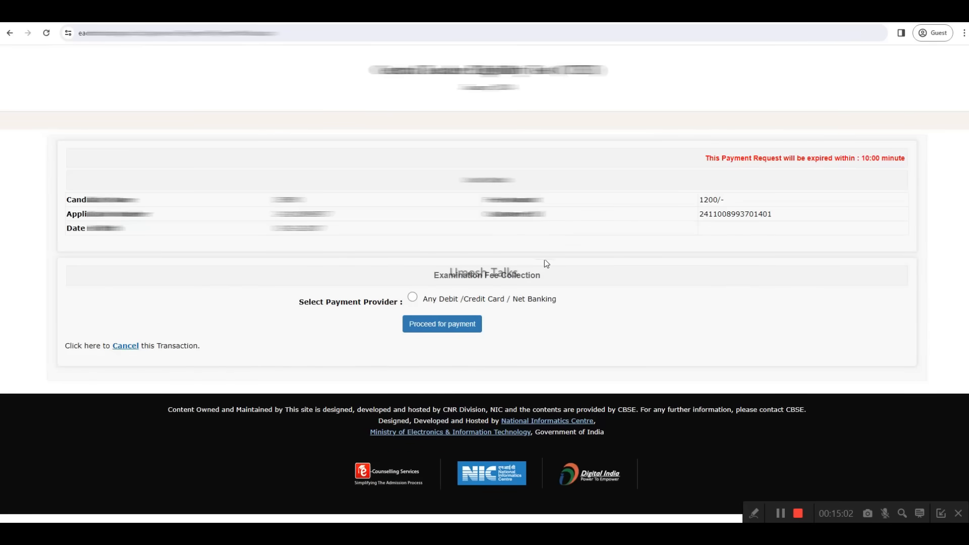
Step: Check the fee amount and request expiry time, select Any Debit/Credit Card/Net Banking as payment provider and proceed to the payment gateway
drag(483, 200, 541, 200)
drag(699, 200, 722, 200)
drag(861, 159, 905, 161)
click(901, 184)
click(412, 297)
click(428, 327)
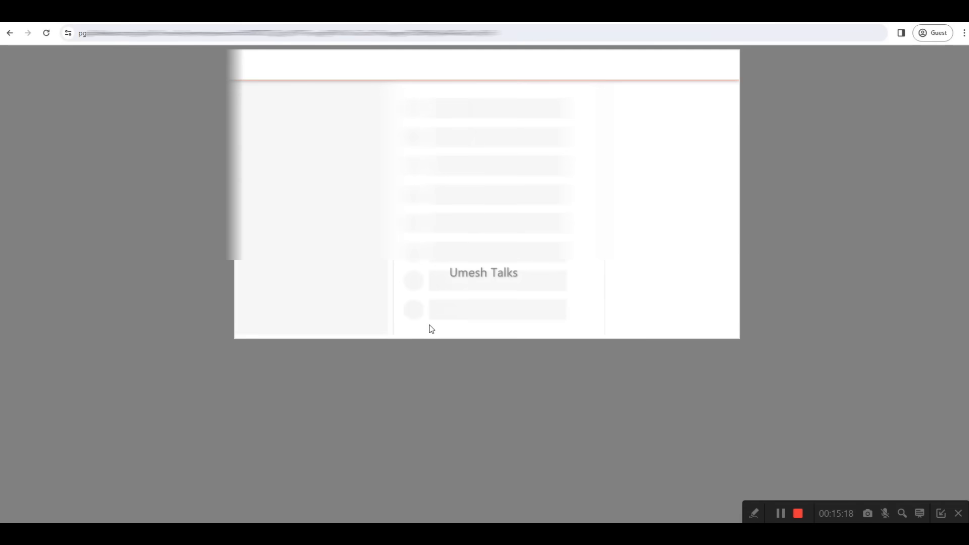